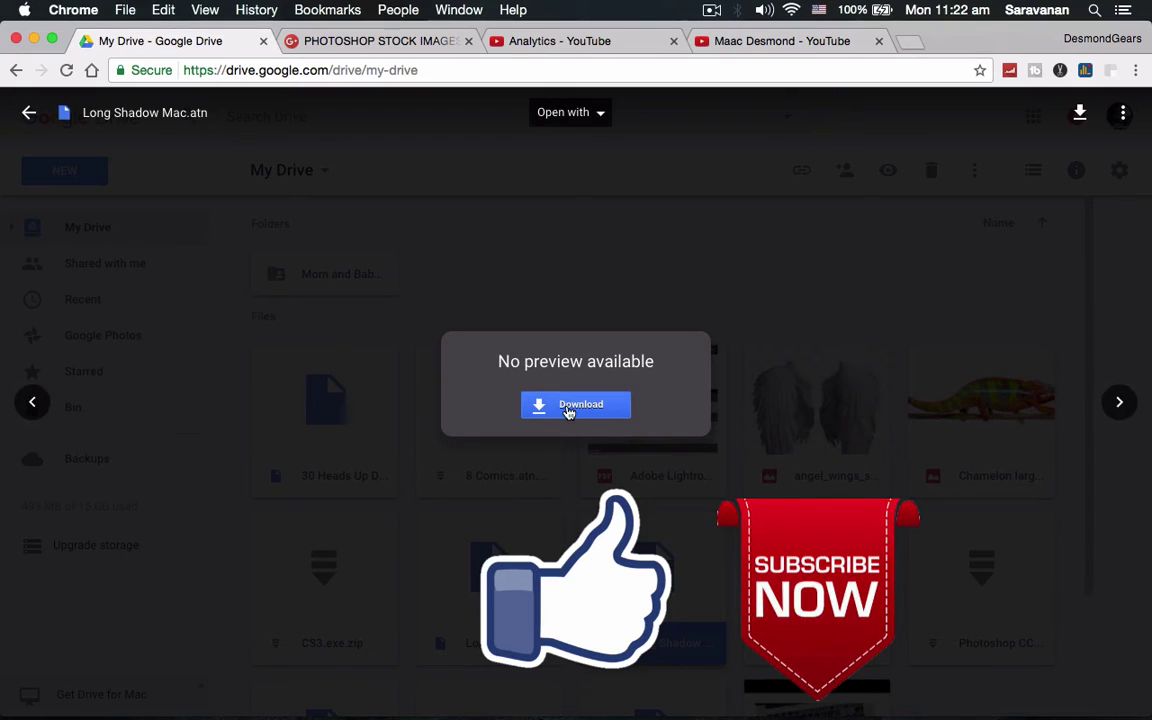
Step: Switch to Photoshop and hide every layer above the Background
mouse_move(955, 712)
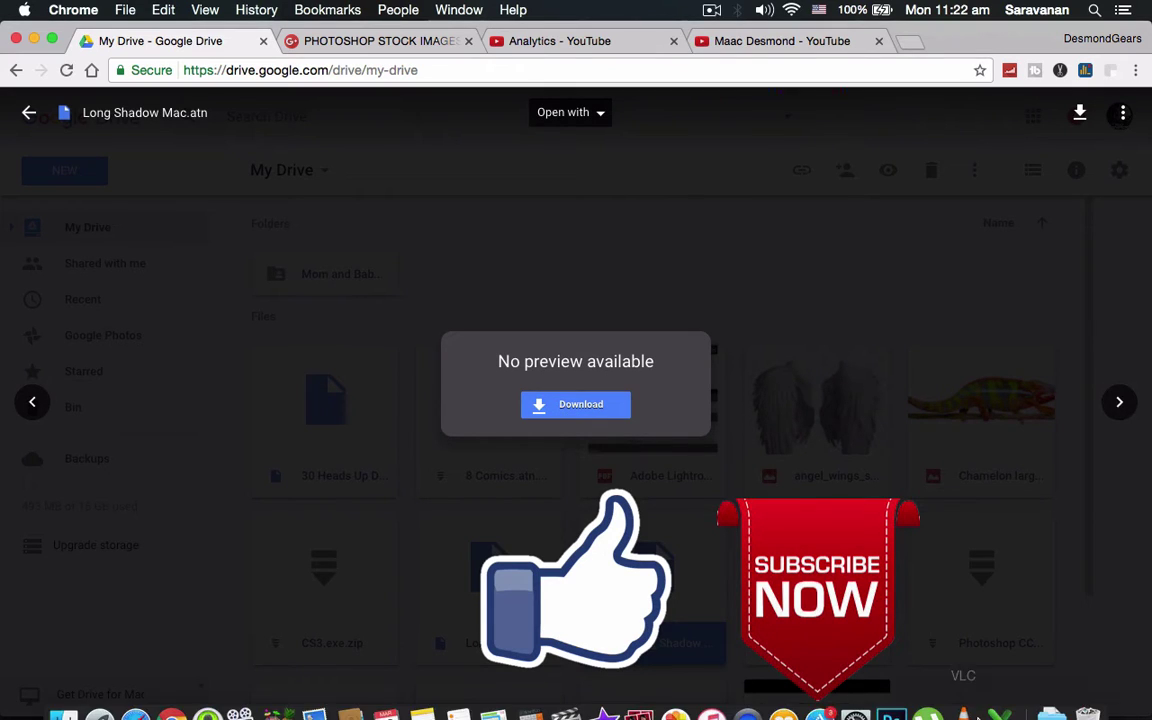
click(893, 698)
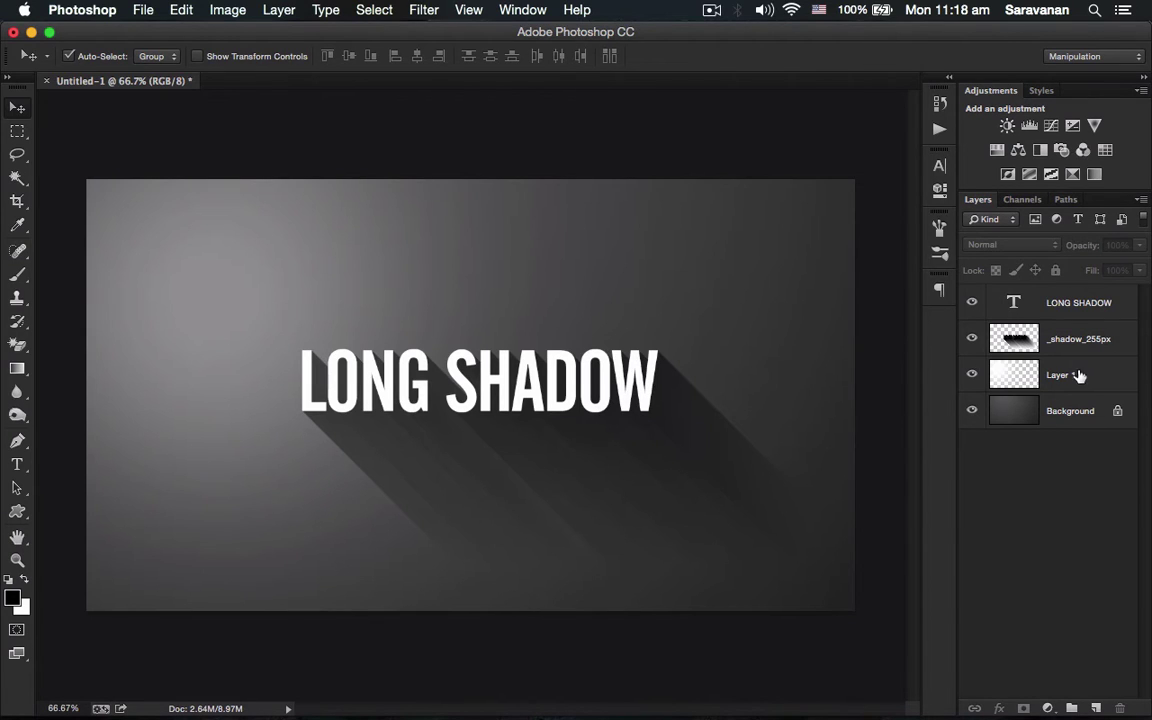
drag(973, 374, 977, 316)
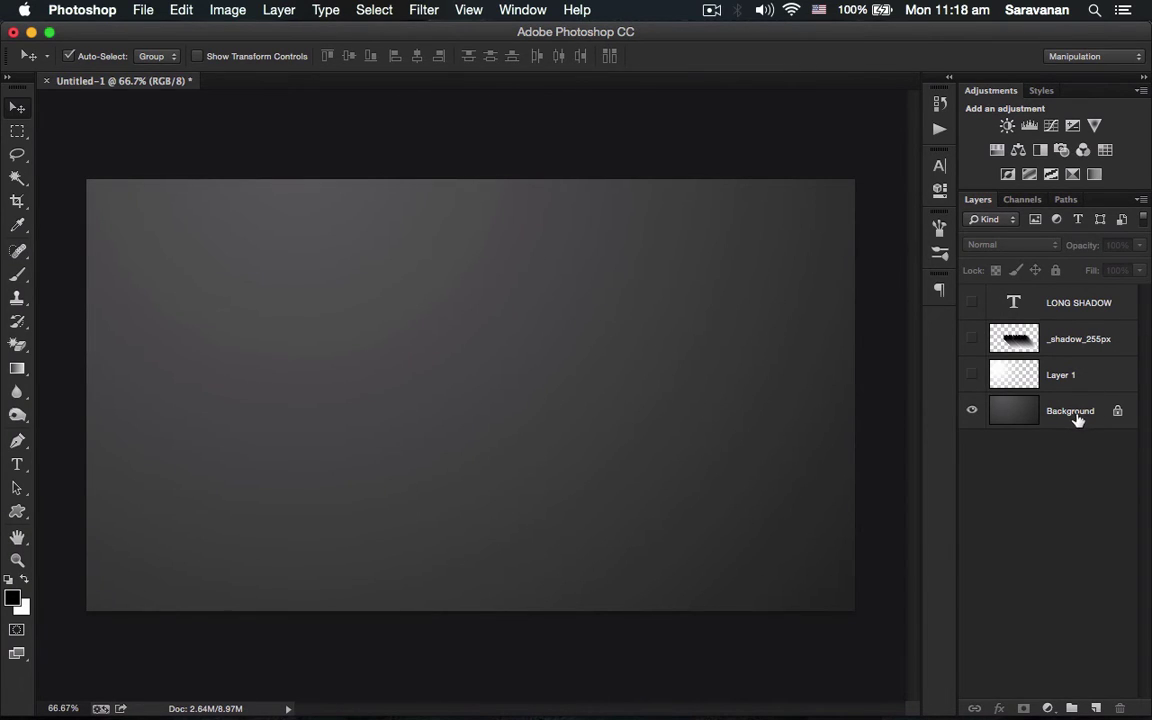
click(1022, 420)
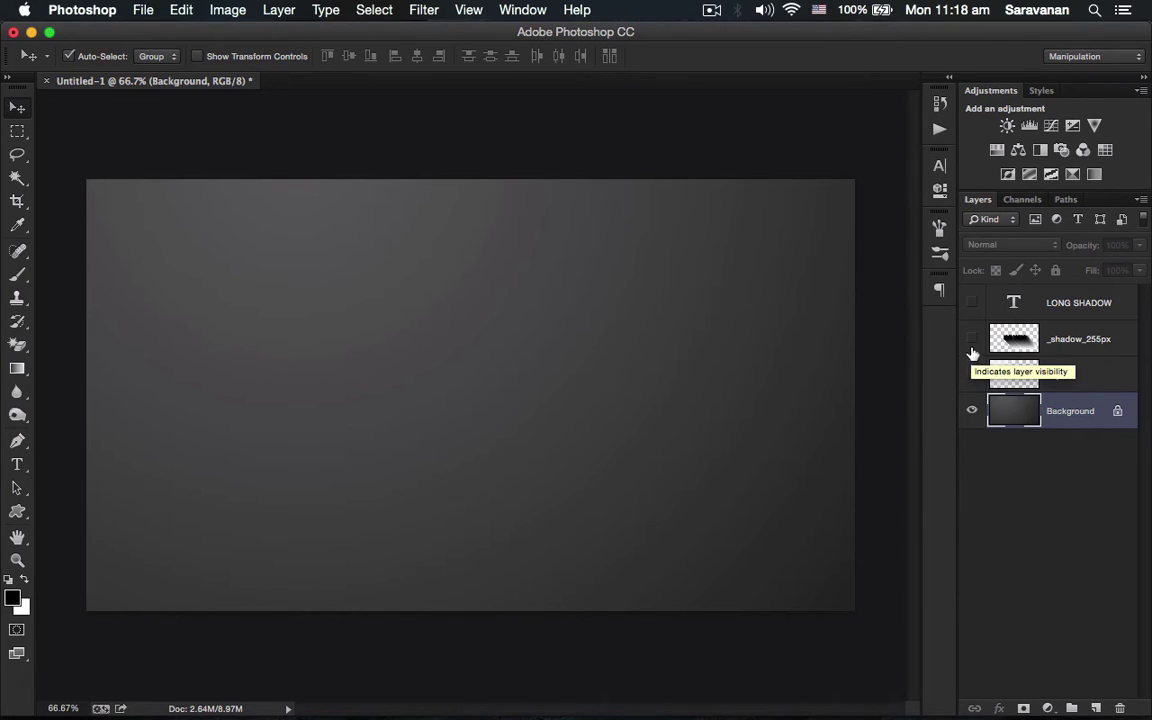
Step: Show the LONG SHADOW text, _shadow_255px shadow and Layer 1 glow again
click(972, 302)
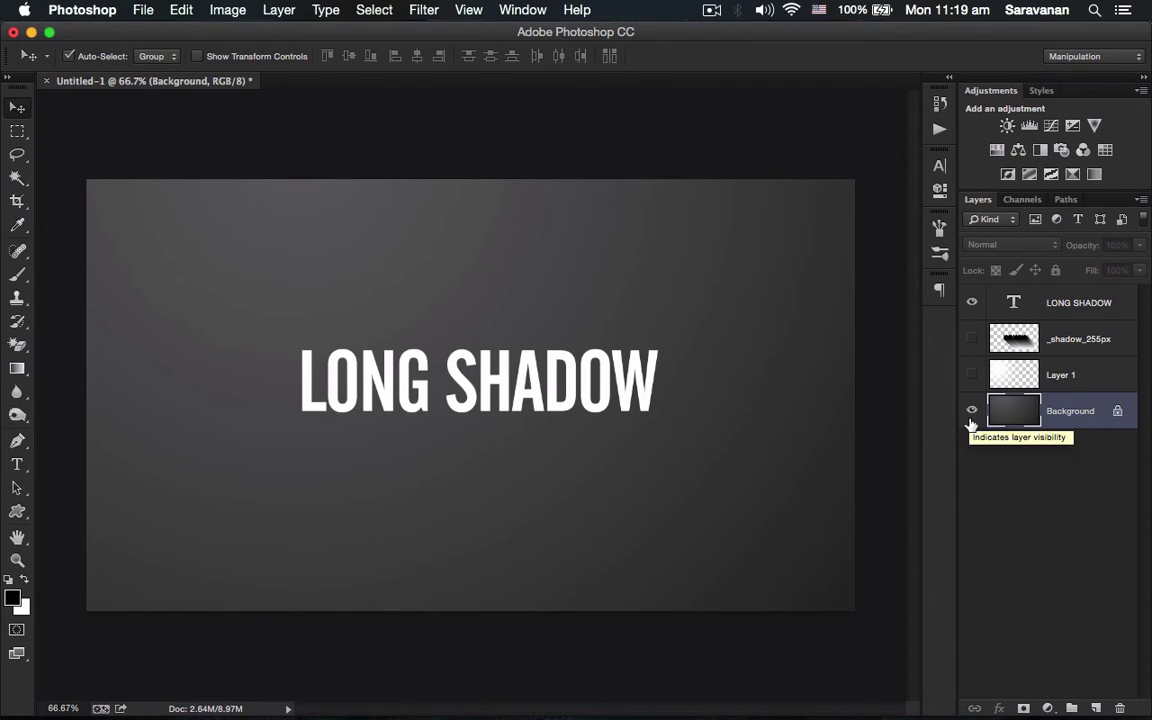
click(972, 339)
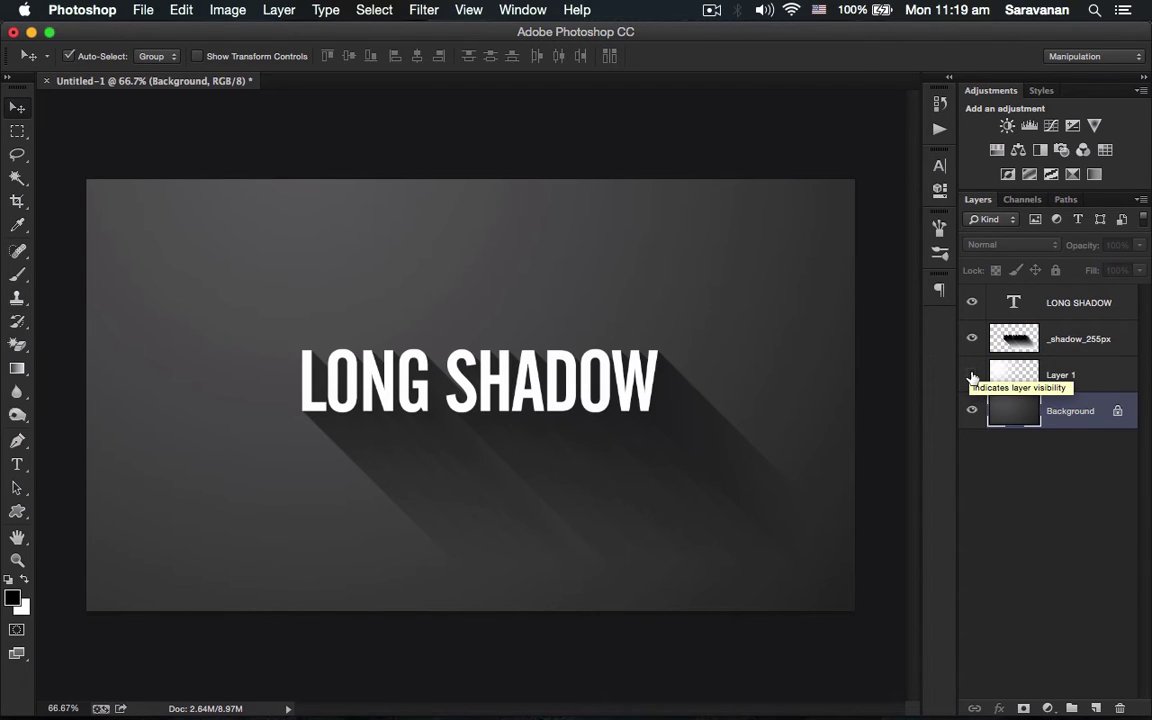
click(972, 375)
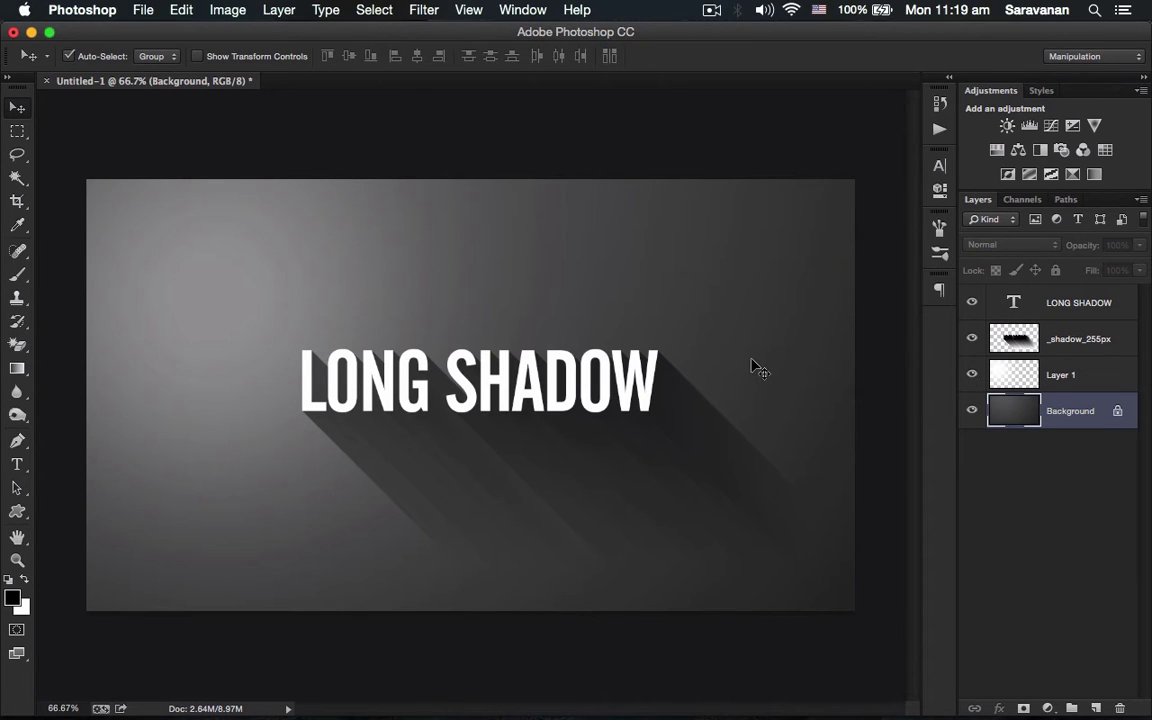
Step: Create a 1280 × 720 px document and fill it with a dark grey radial gradient from the centre
key(super+s)
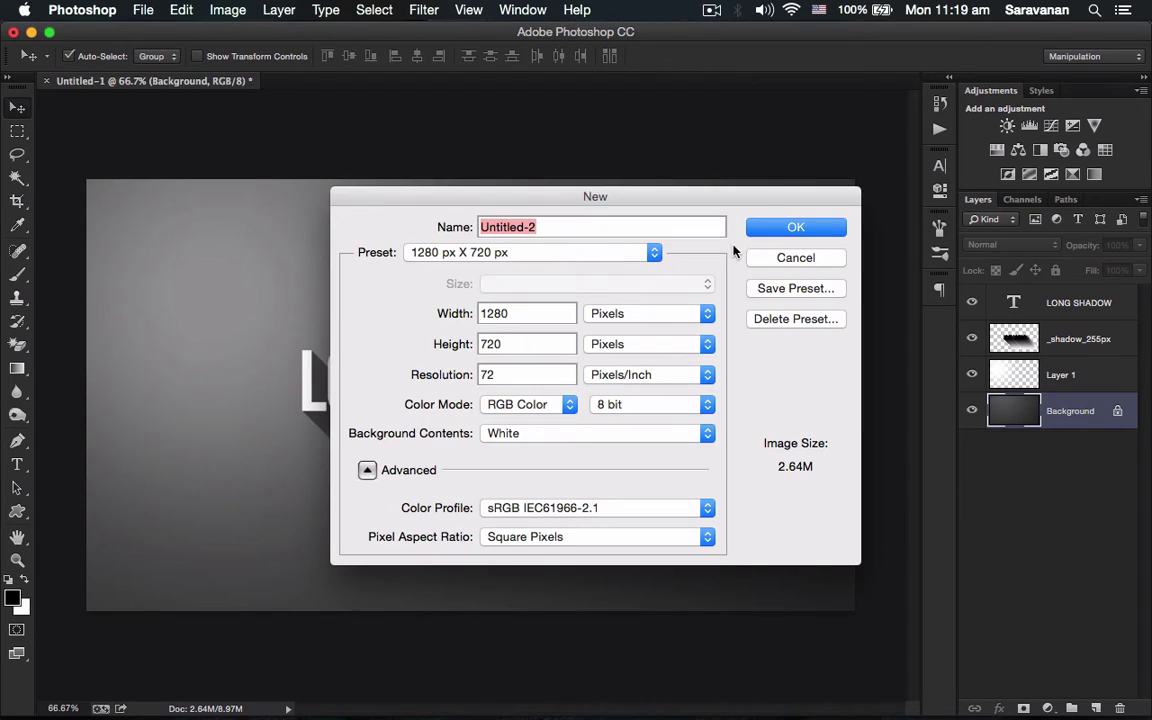
click(800, 229)
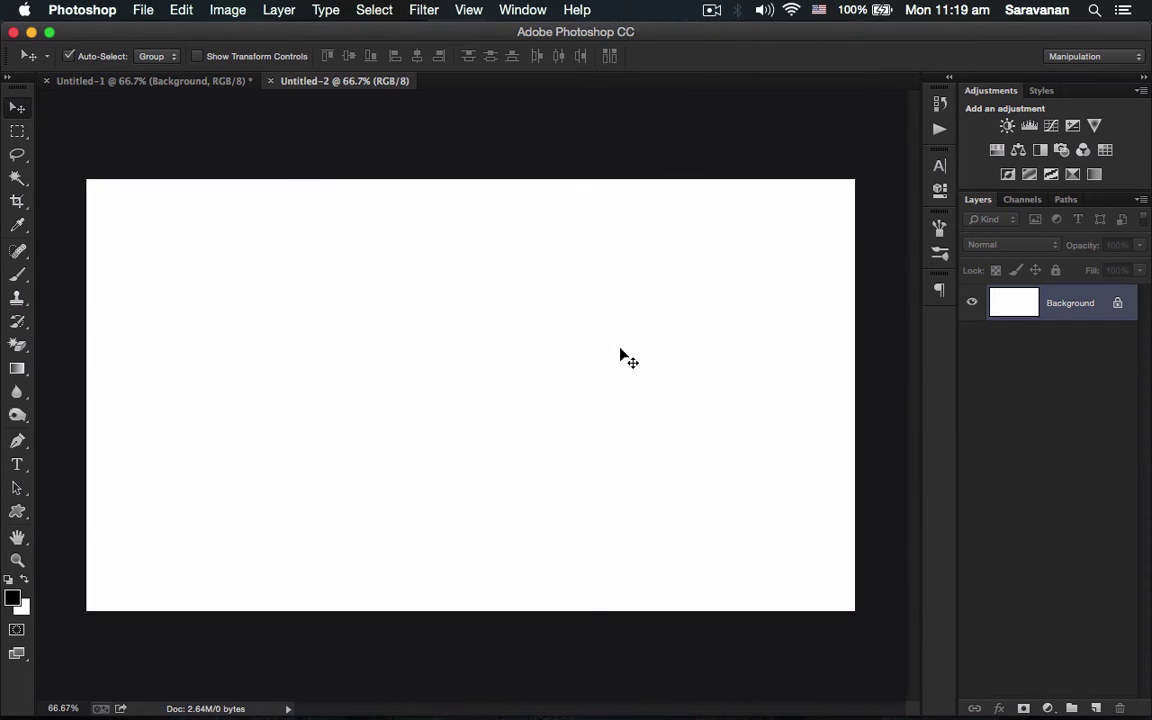
key(g)
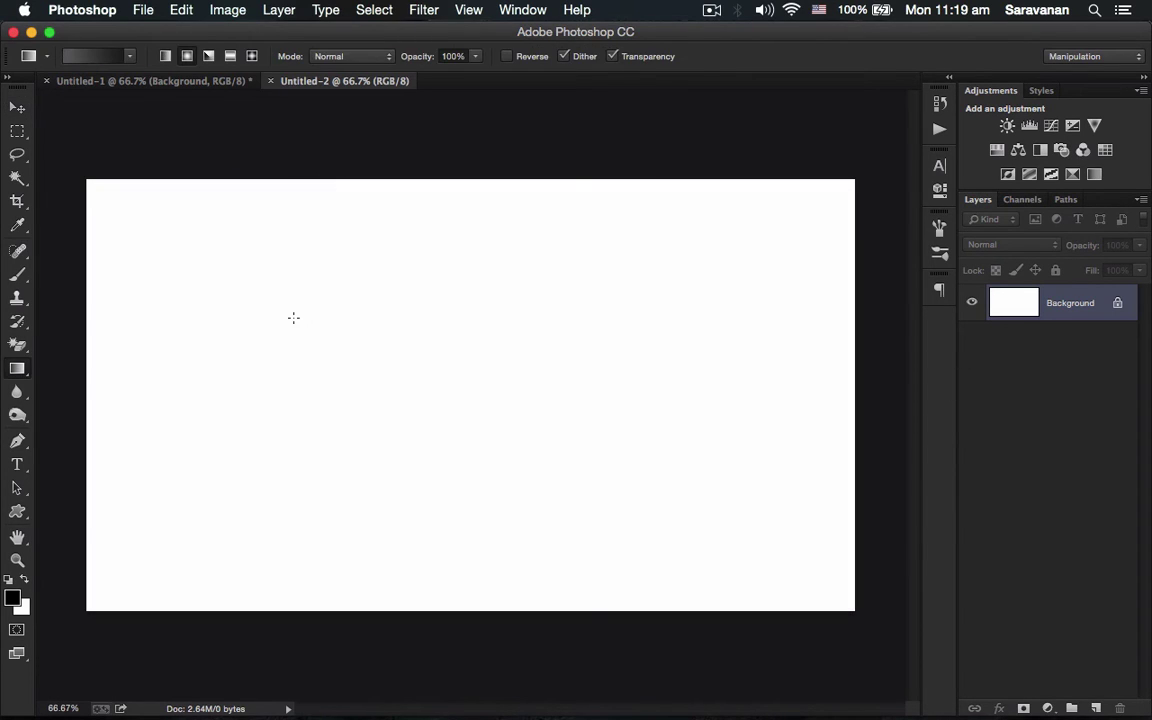
click(107, 62)
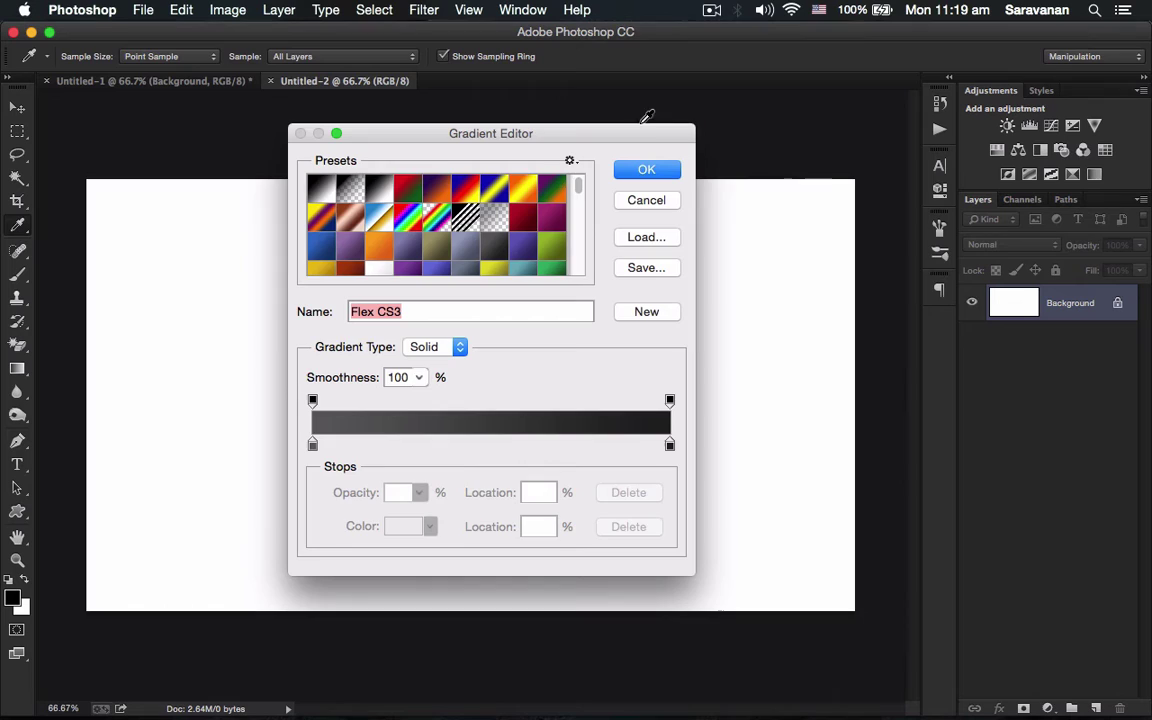
click(650, 170)
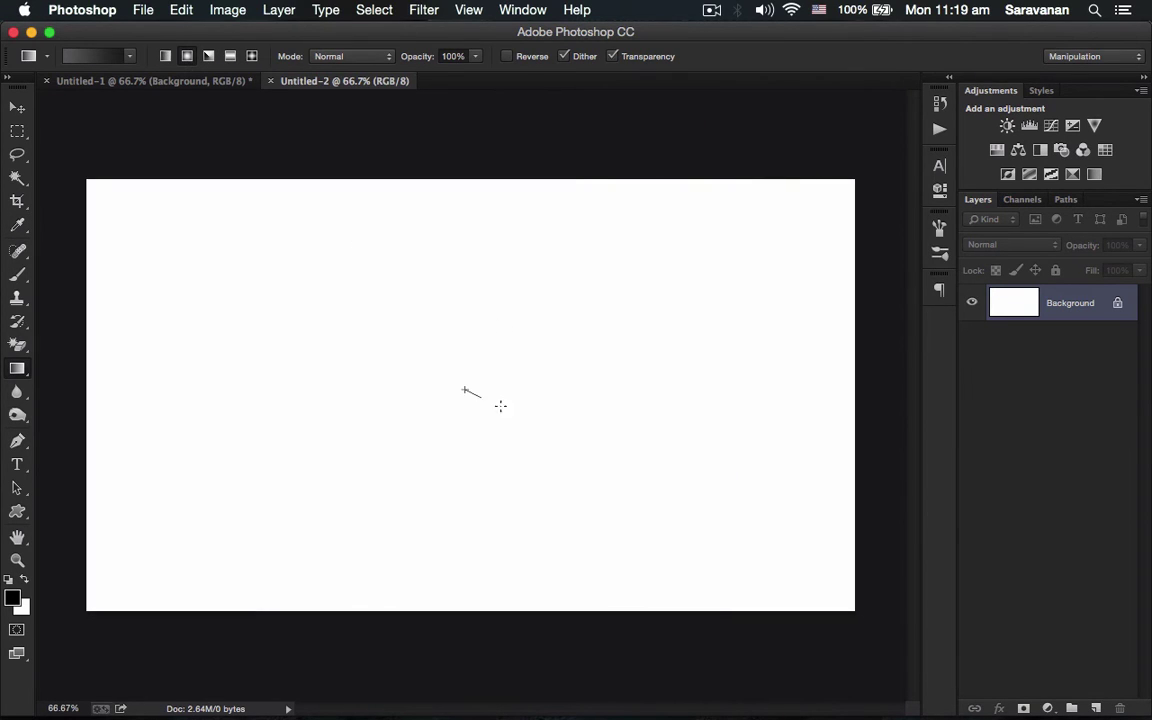
drag(500, 406, 905, 641)
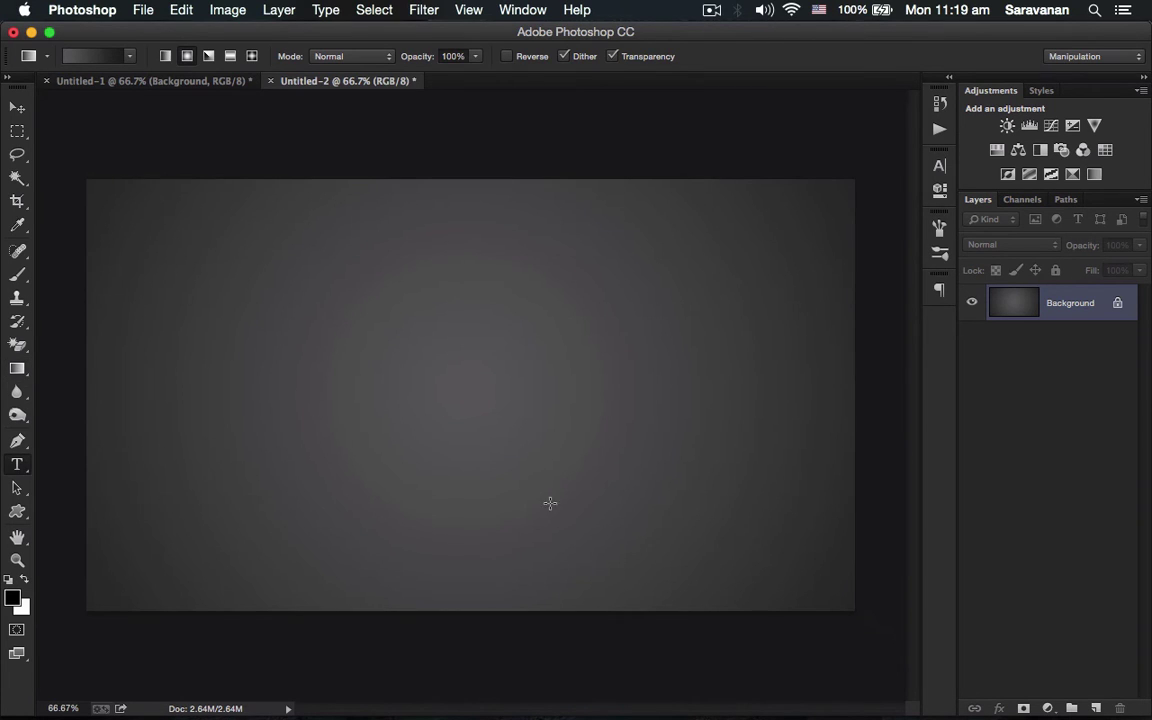
Step: Add a text layer reading 'LONG SHADOW', fixing the typo
key(t)
click(199, 474)
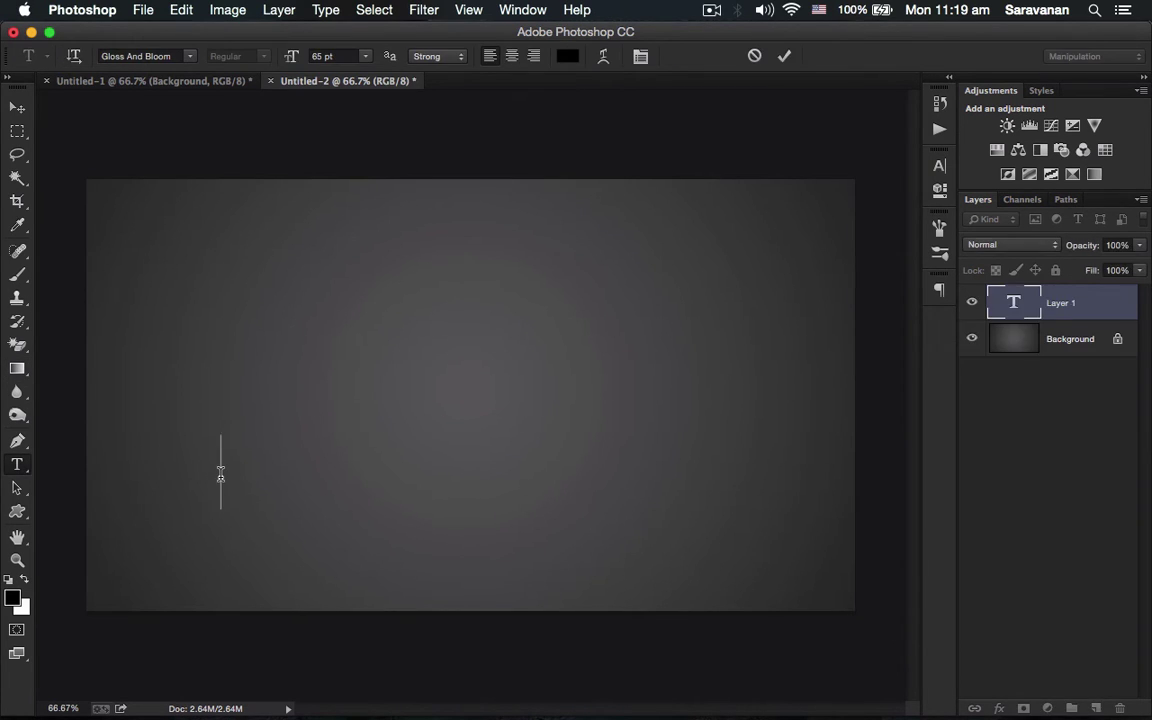
text(LONG)
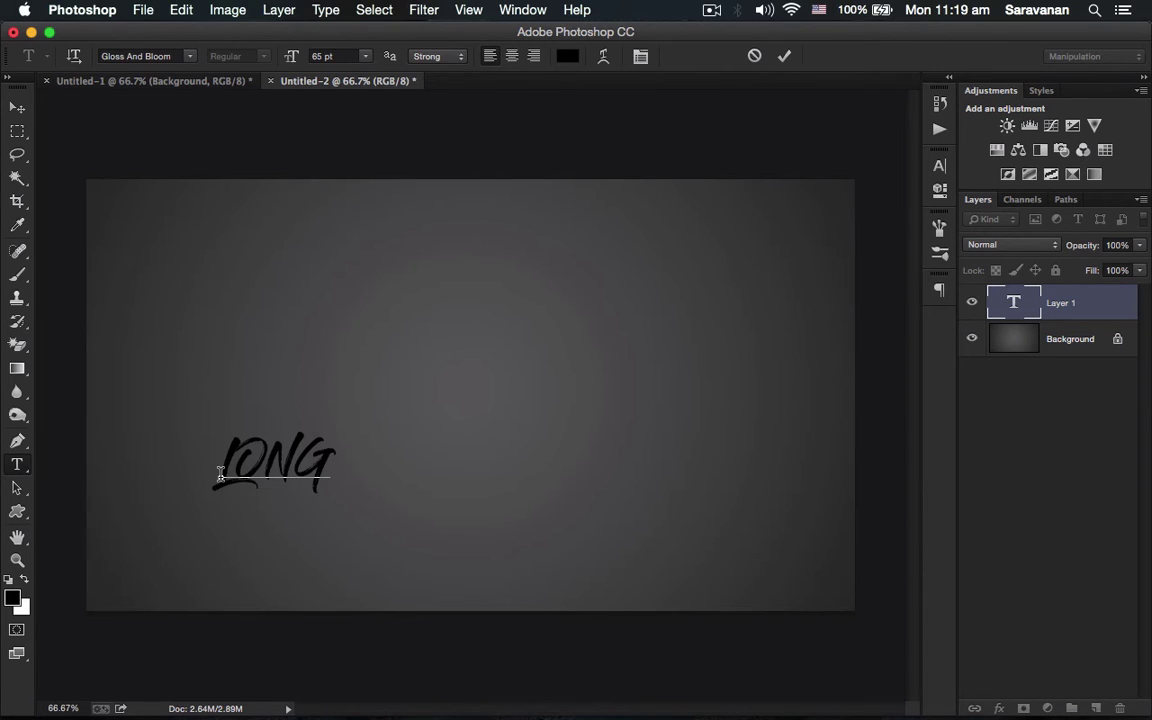
text( SHOA)
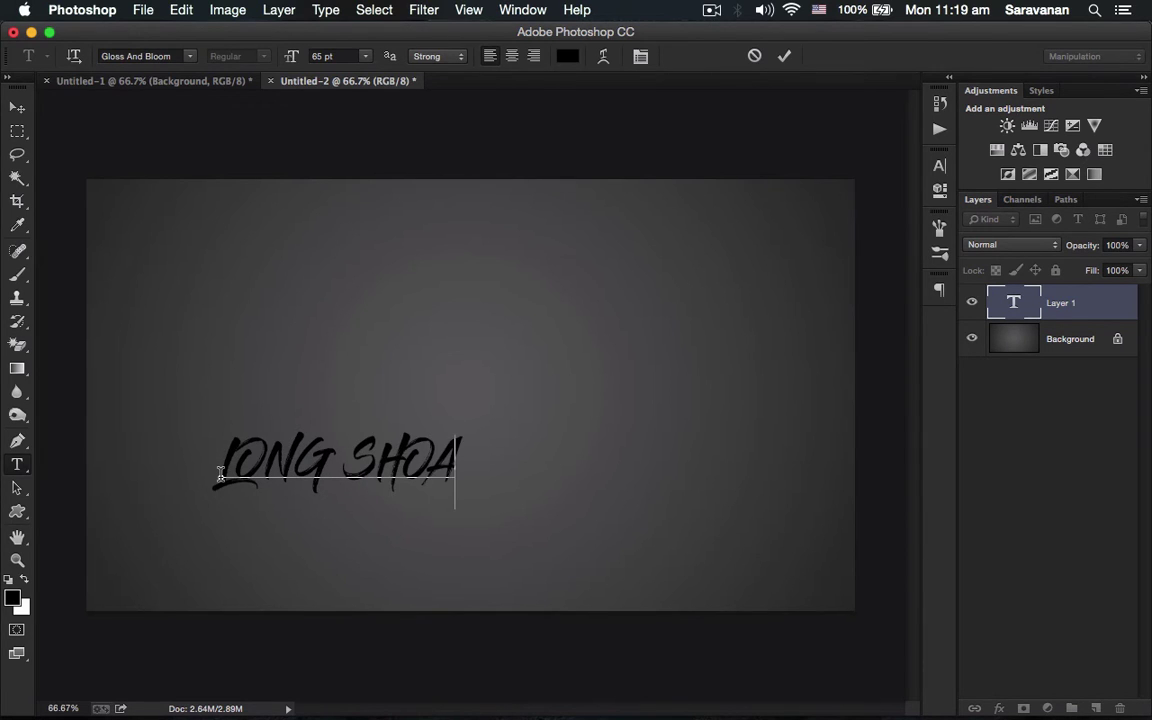
key(BackSpace)
key(BackSpace)
text(ADOW)
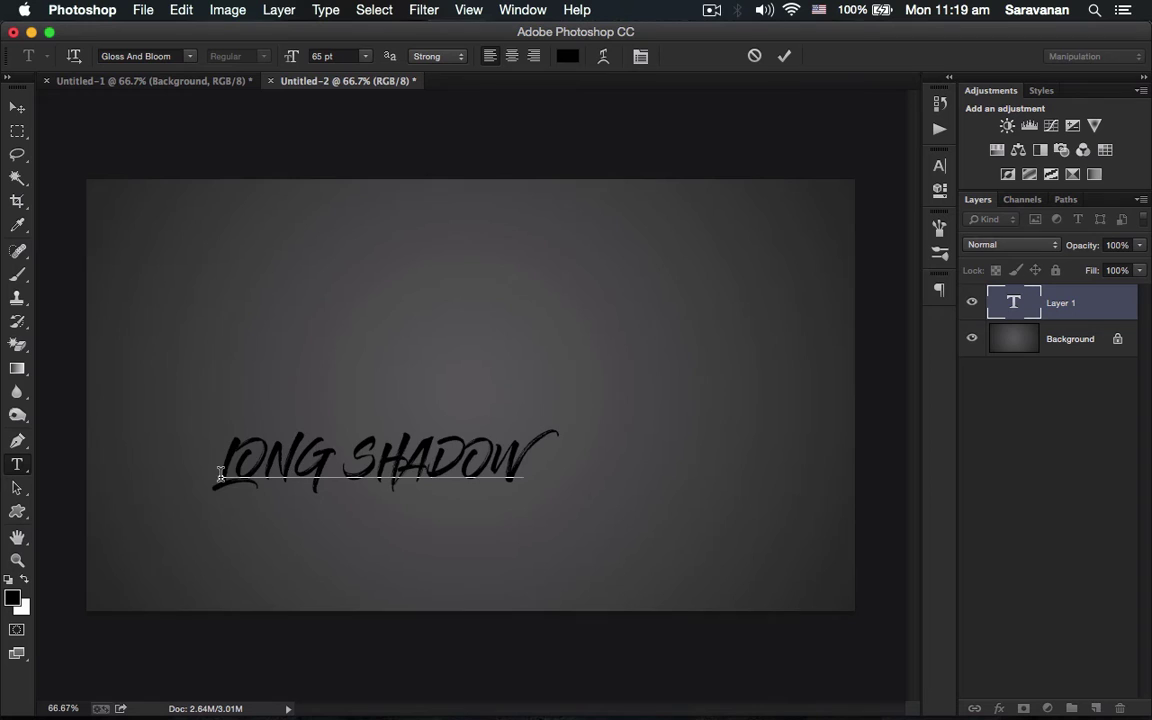
Step: Set the whole LONG SHADOW text in Arial Black
key(super+a)
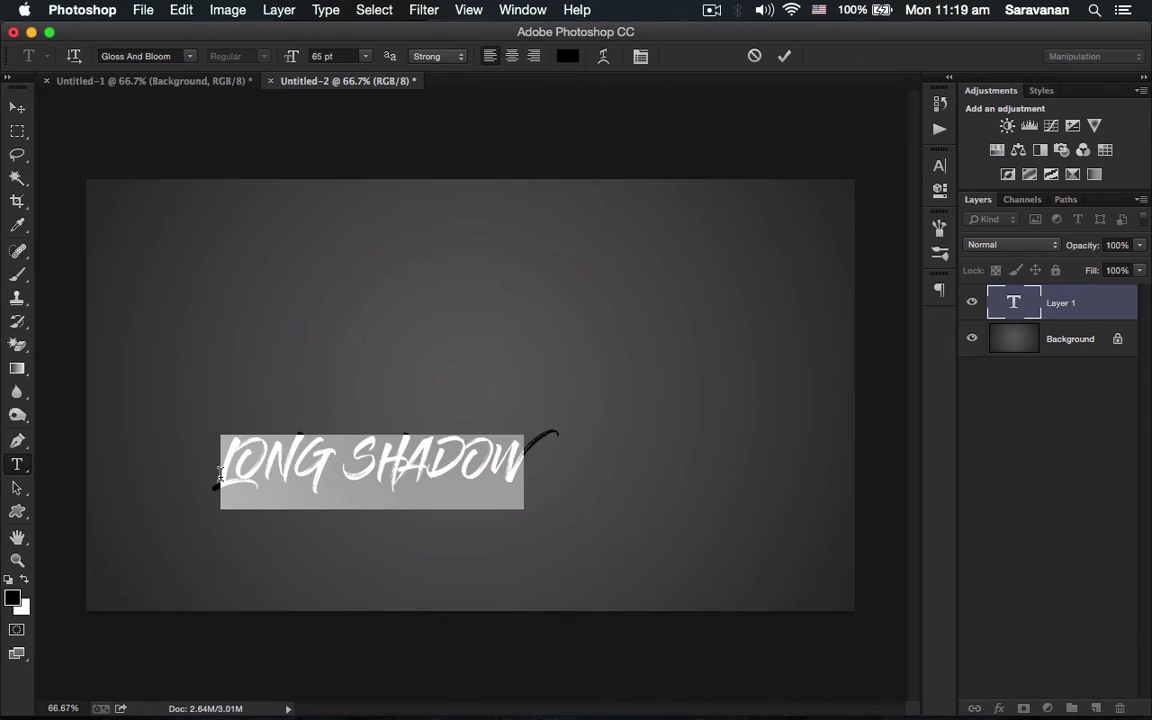
click(191, 58)
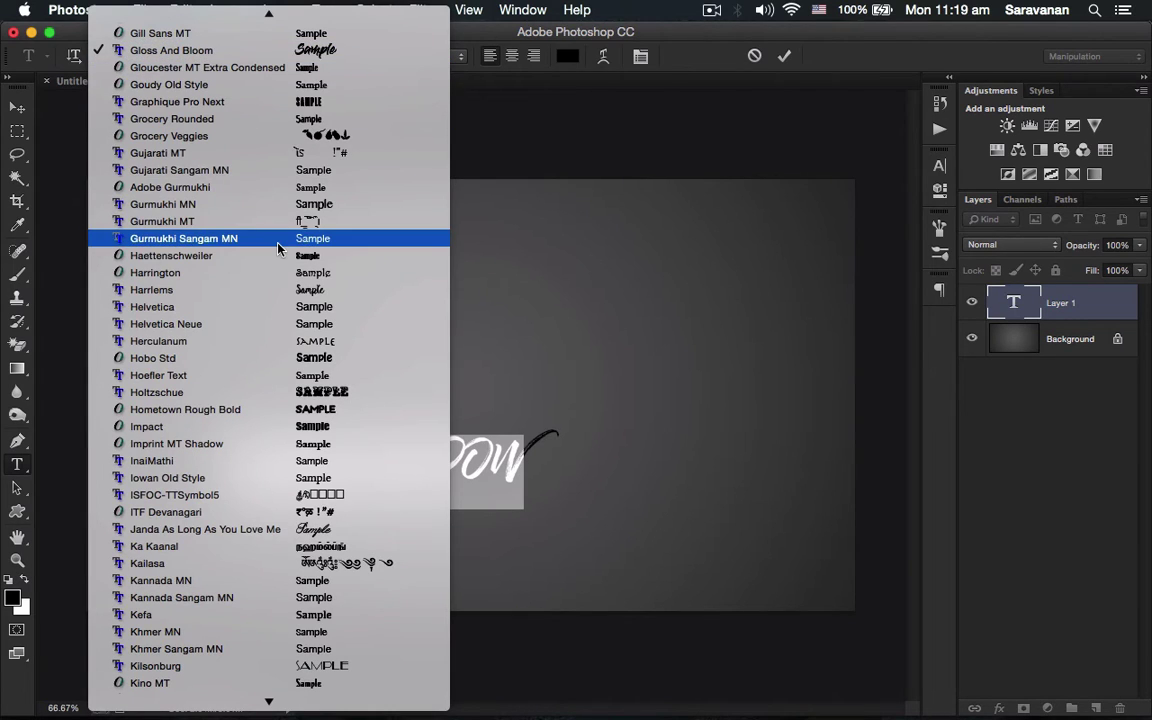
scroll(278, 248, up, 15)
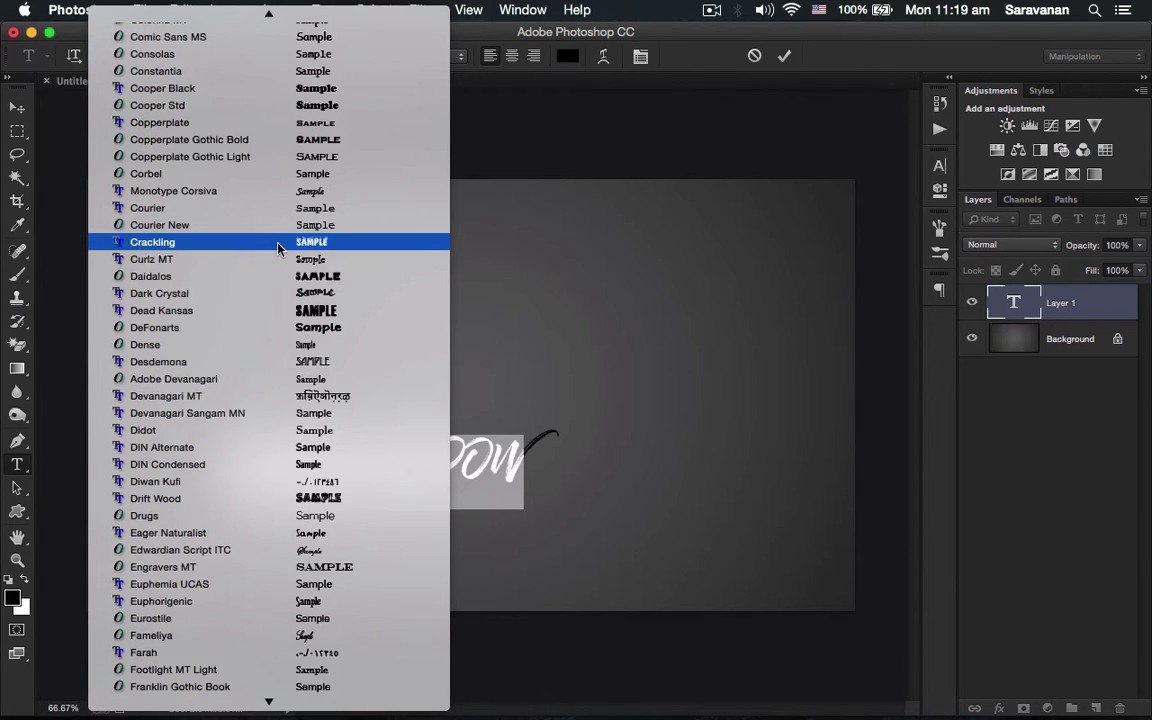
scroll(278, 248, up, 10)
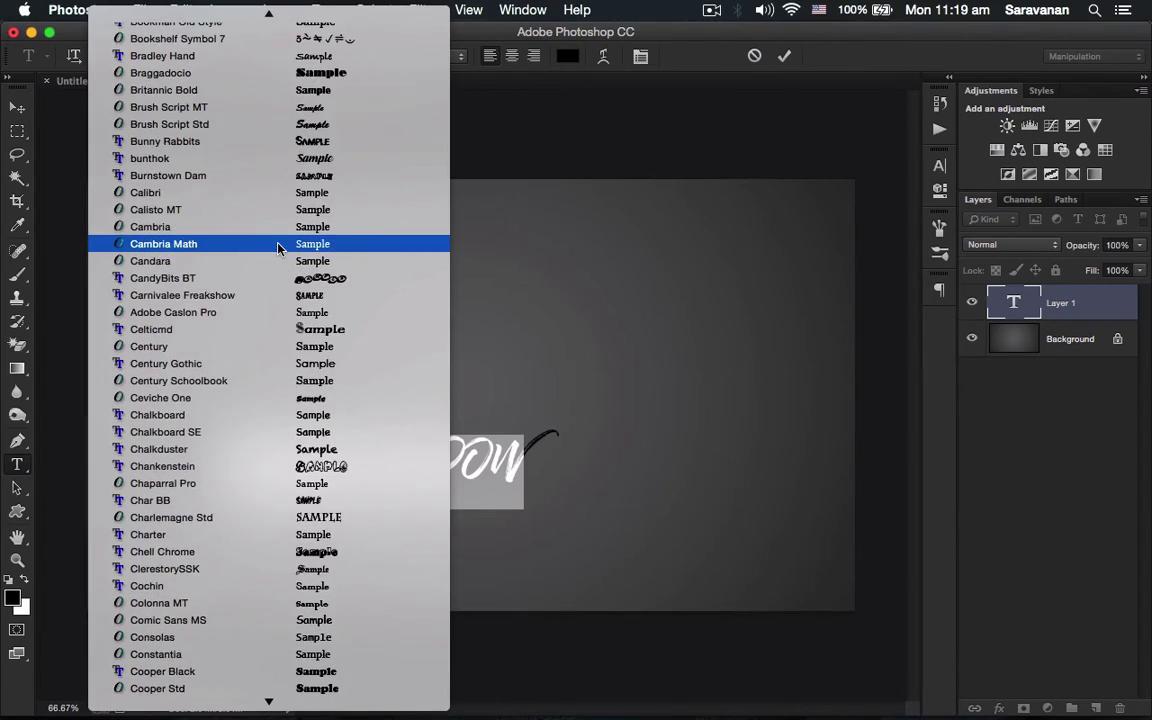
scroll(278, 248, up, 15)
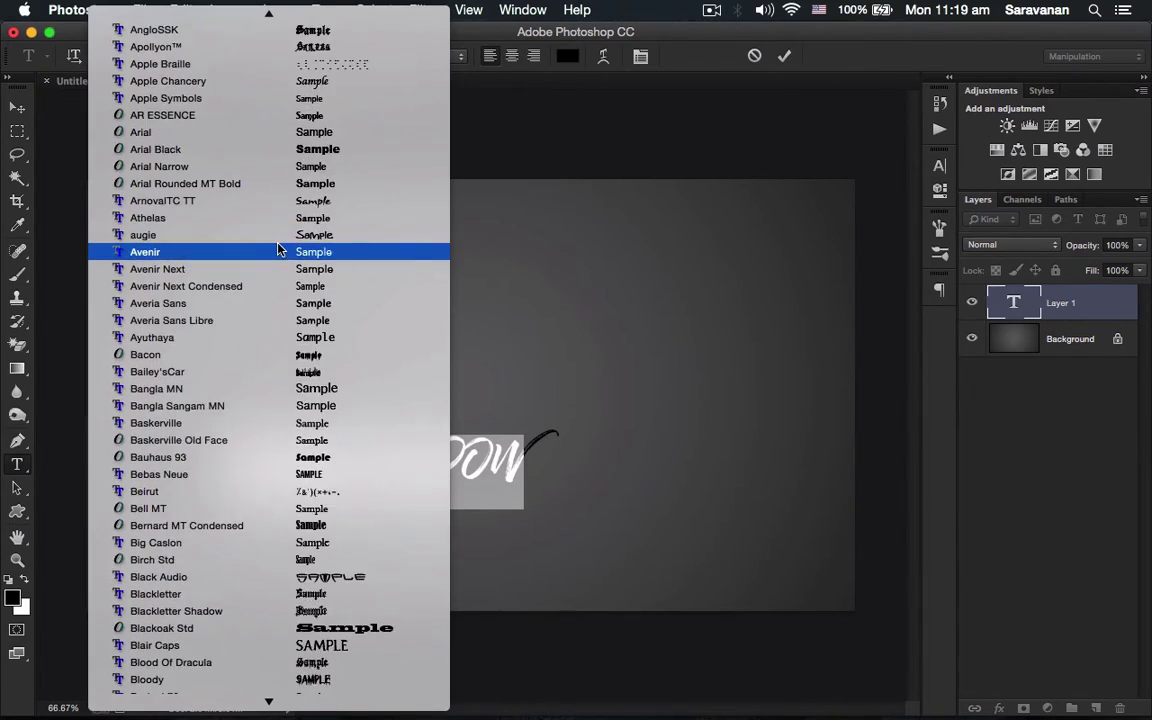
scroll(278, 248, up, 5)
scroll(278, 248, down, 3)
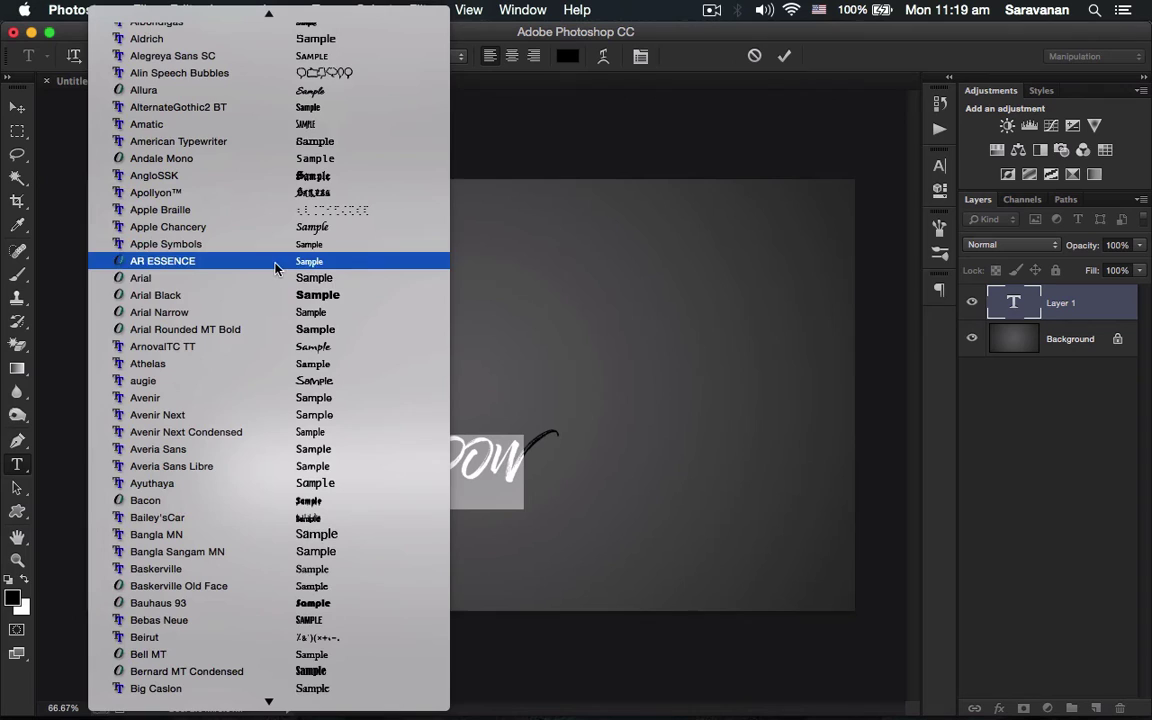
click(270, 296)
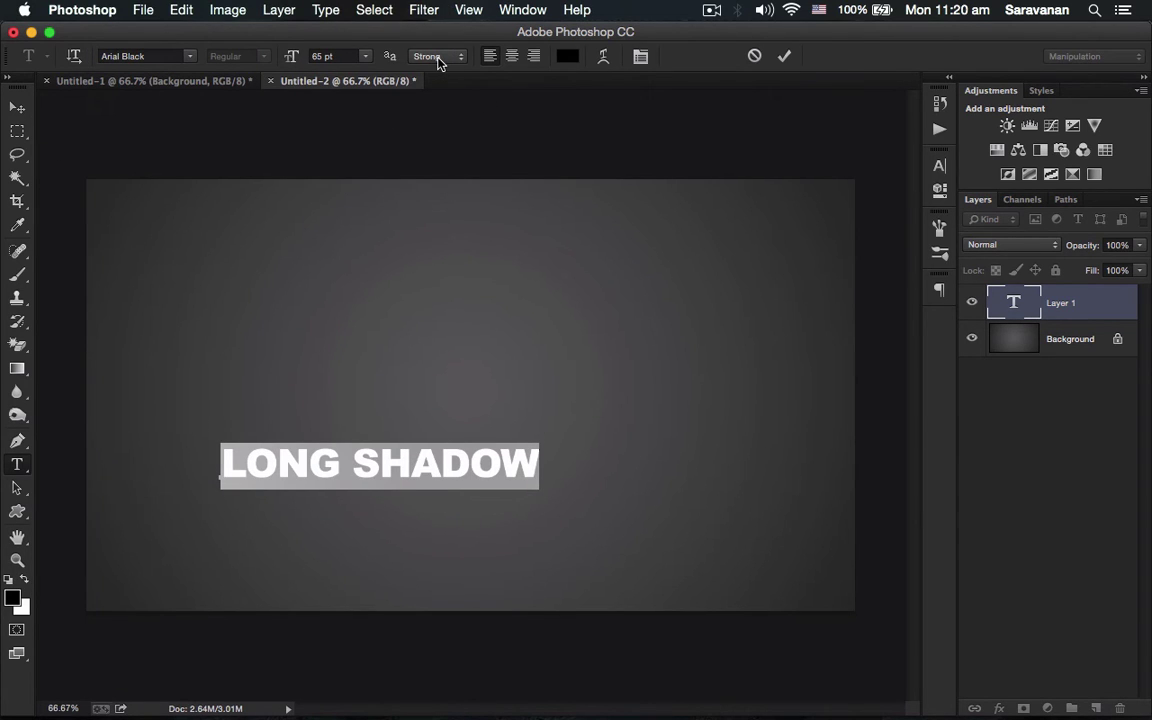
Step: Commit the text, centre it on the canvas and colour it white (#ffffff)
click(17, 107)
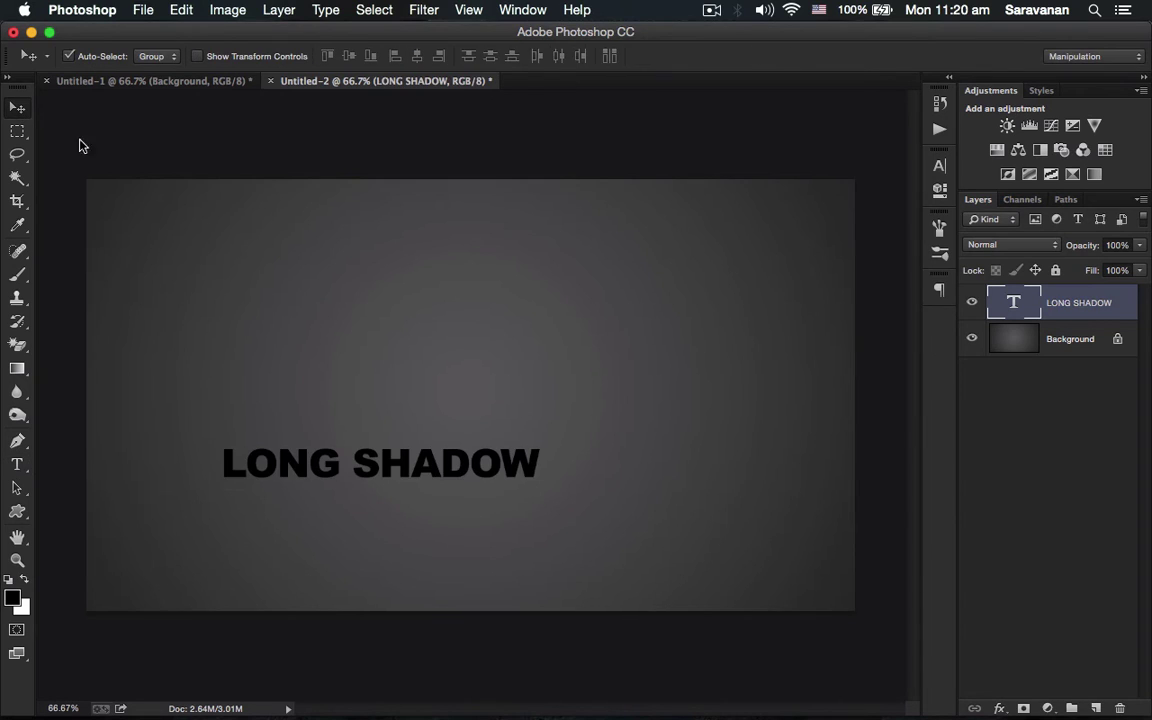
drag(449, 476, 554, 392)
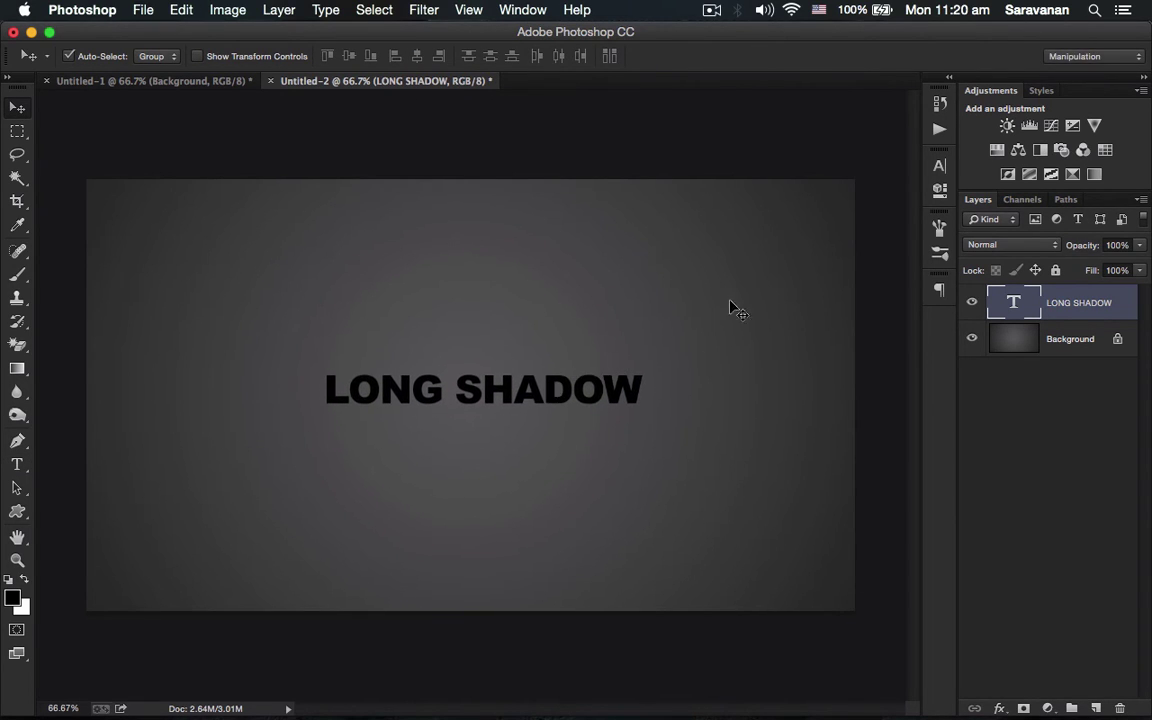
click(940, 166)
click(880, 259)
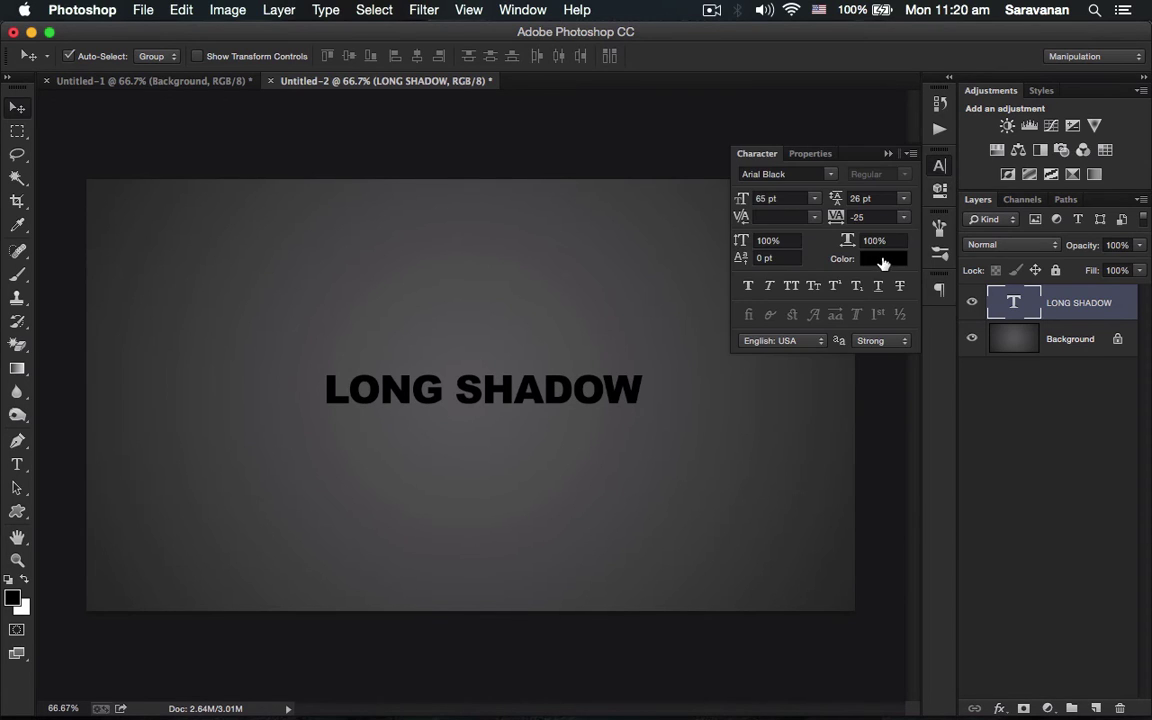
click(667, 178)
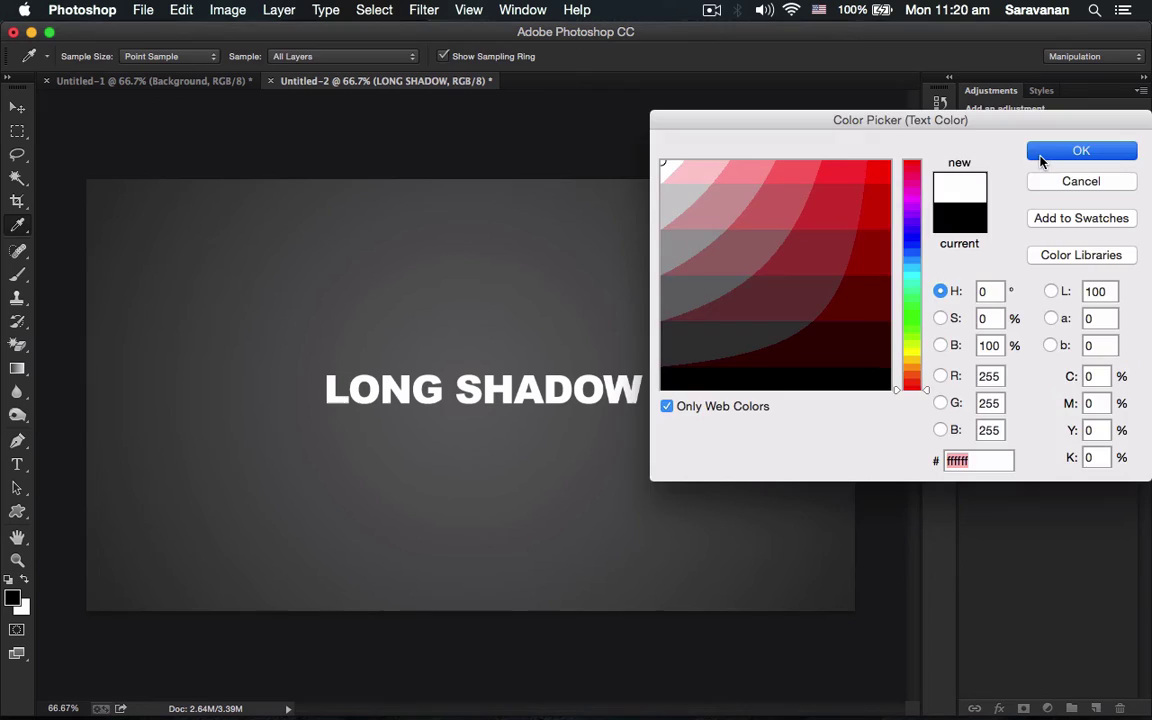
click(1042, 156)
click(889, 155)
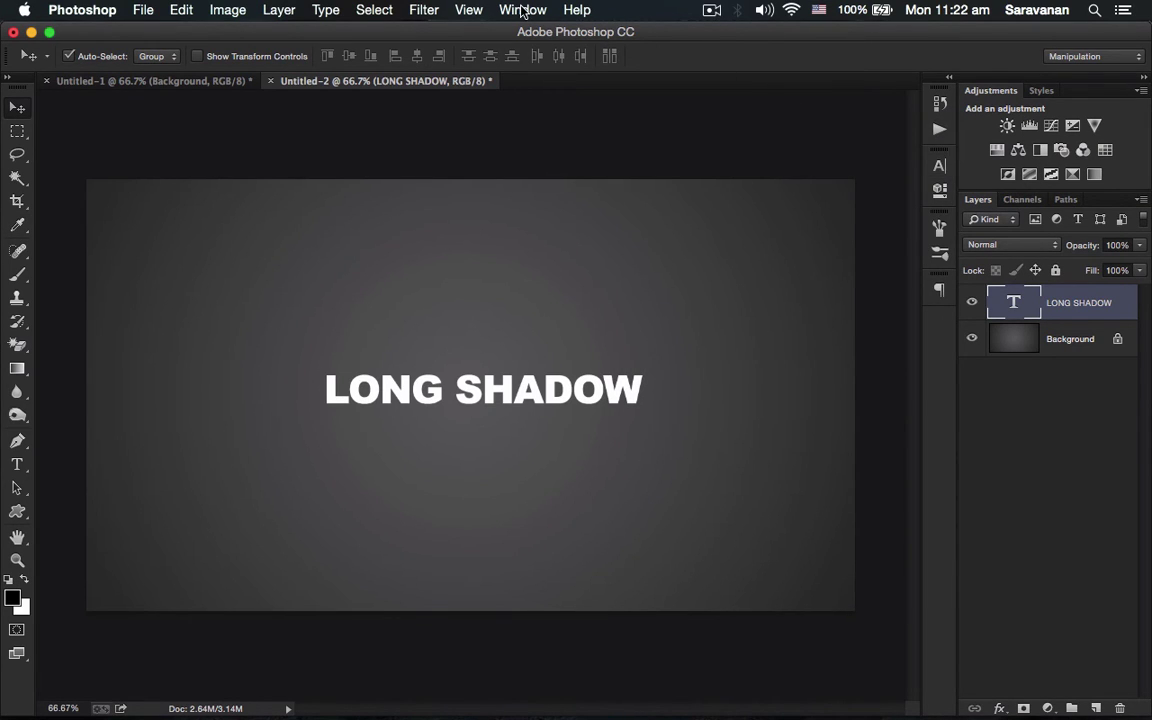
Step: Play the 'long 255px 45°' action to create the _shadow_255px long shadow layer
click(522, 10)
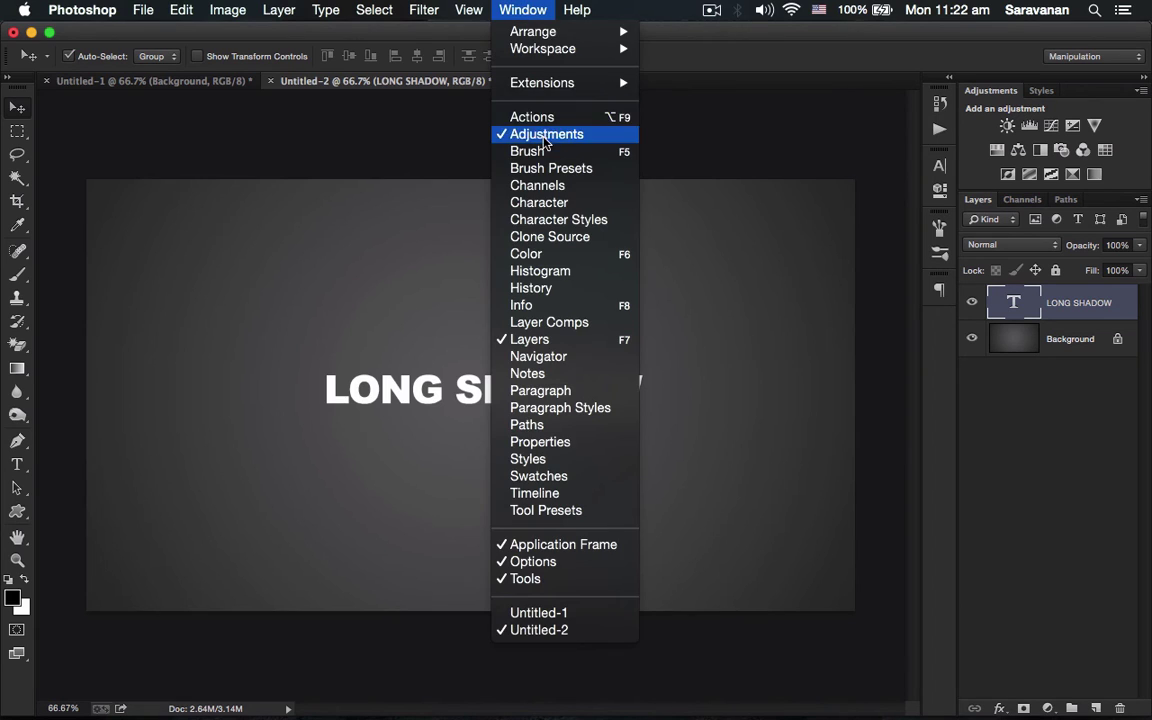
click(530, 117)
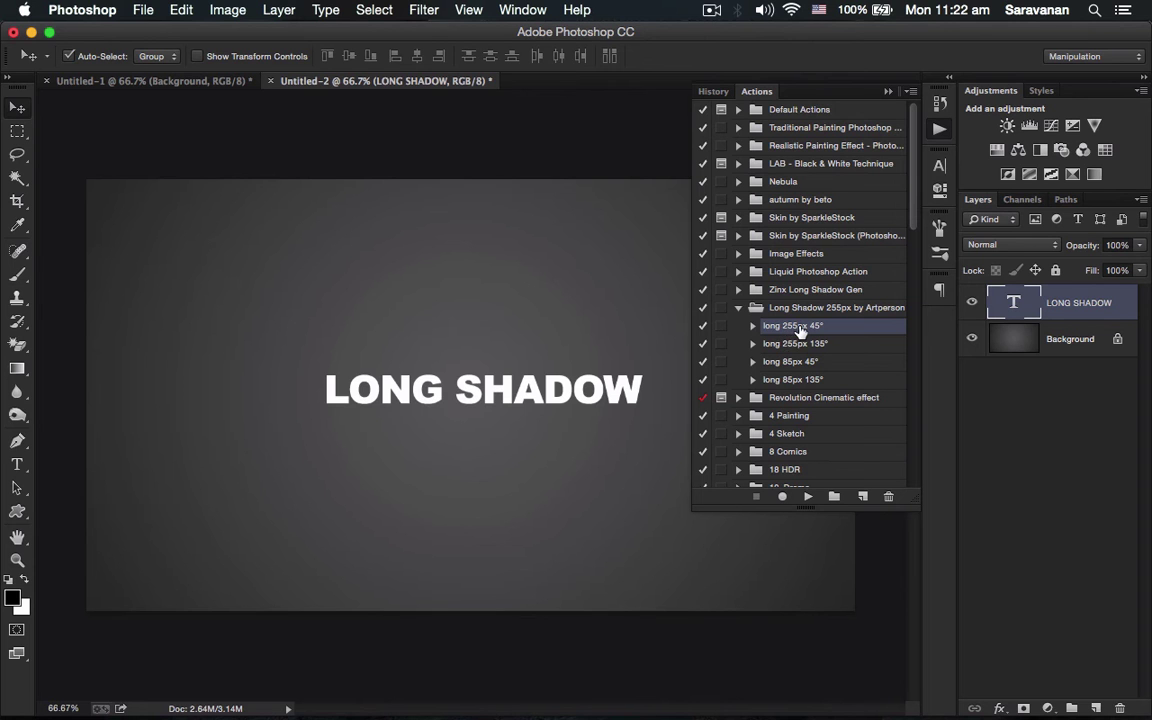
click(808, 496)
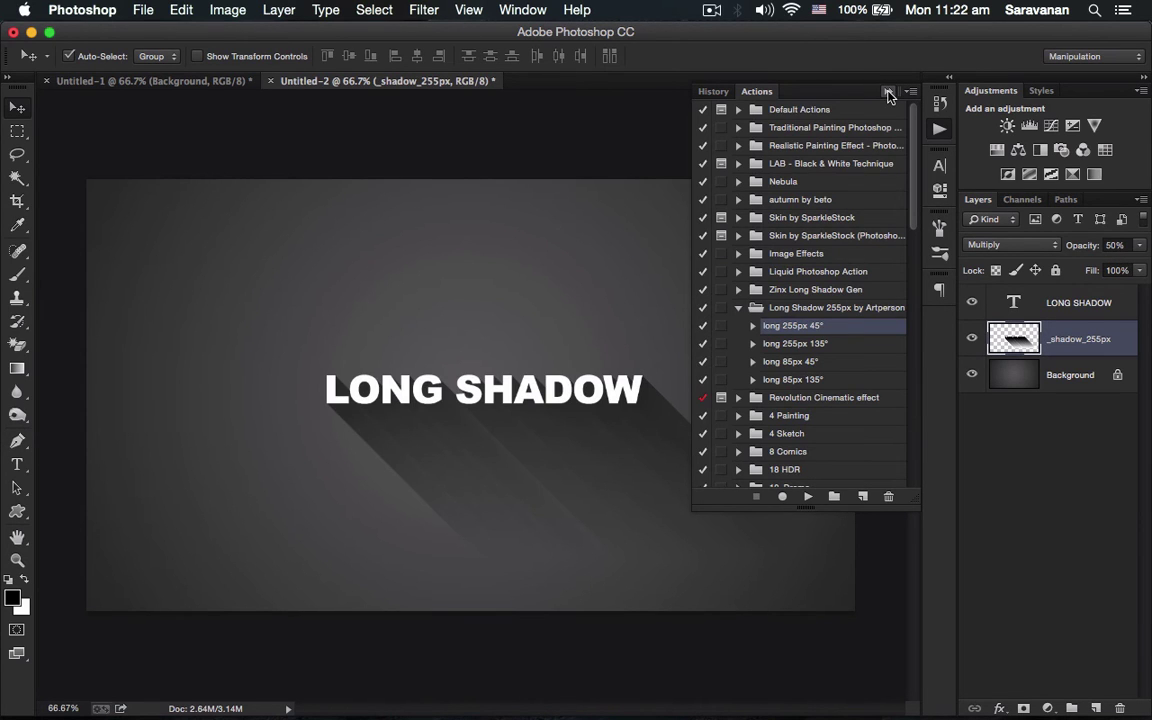
click(888, 92)
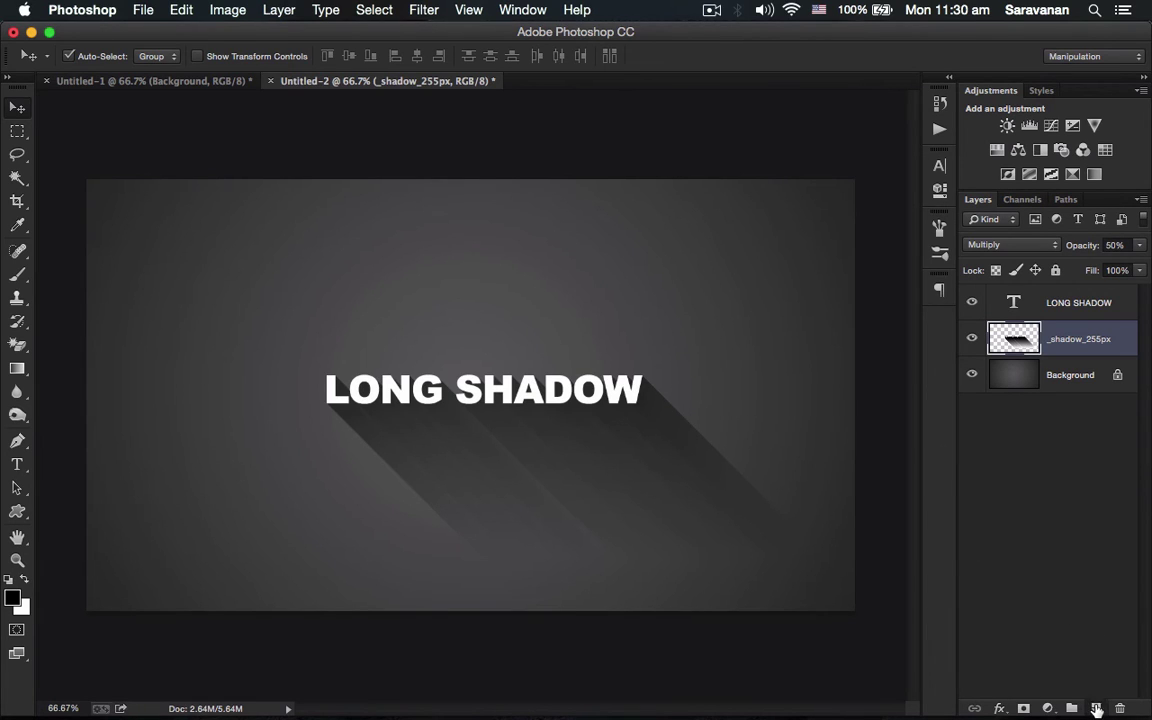
Step: On a new layer, paint a soft white glow behind the text with a 0%-hardness brush
click(1096, 708)
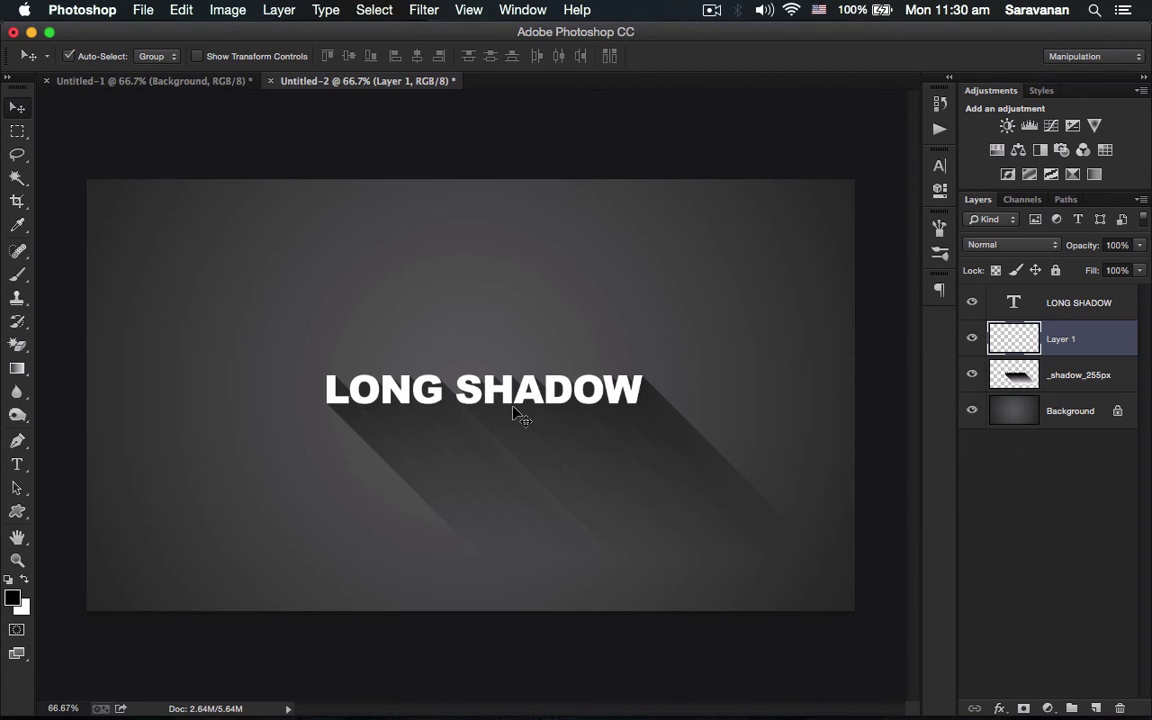
key(b)
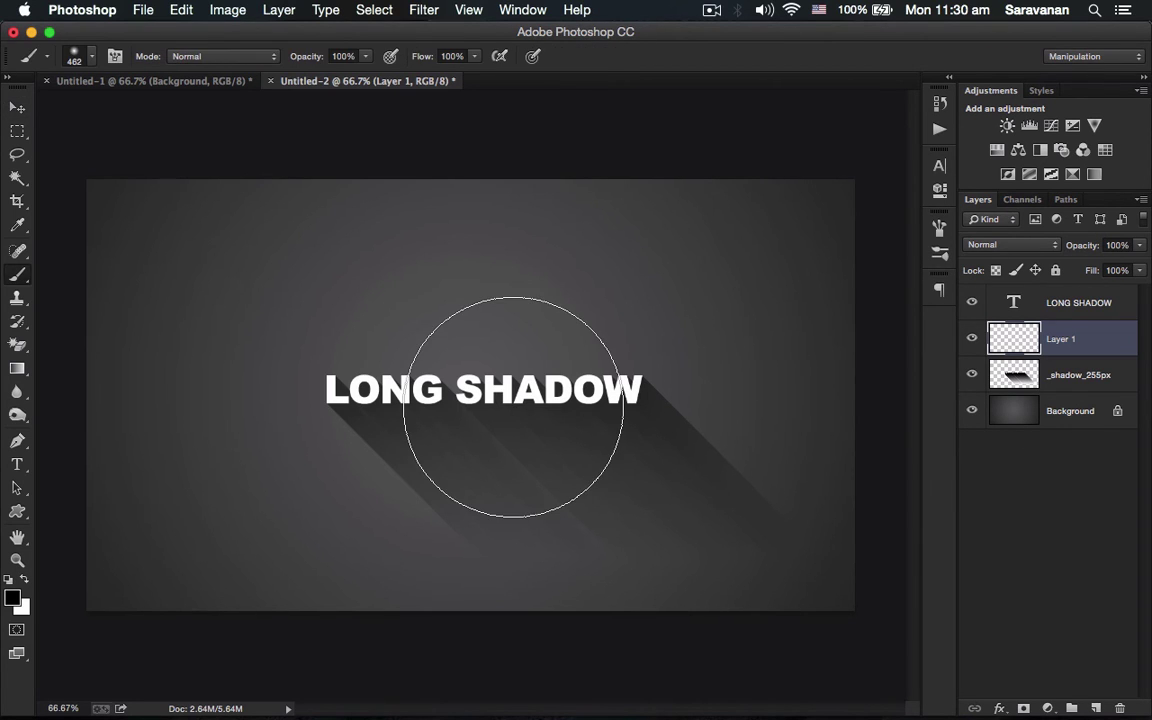
click(24, 579)
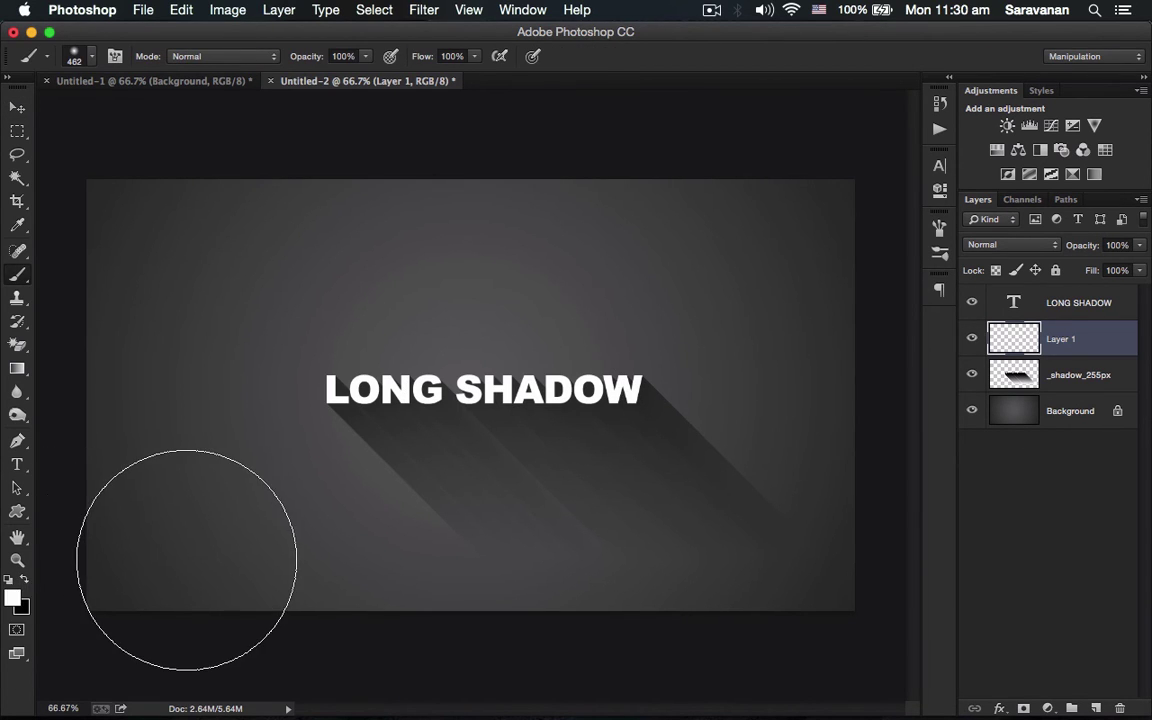
right_click(500, 384)
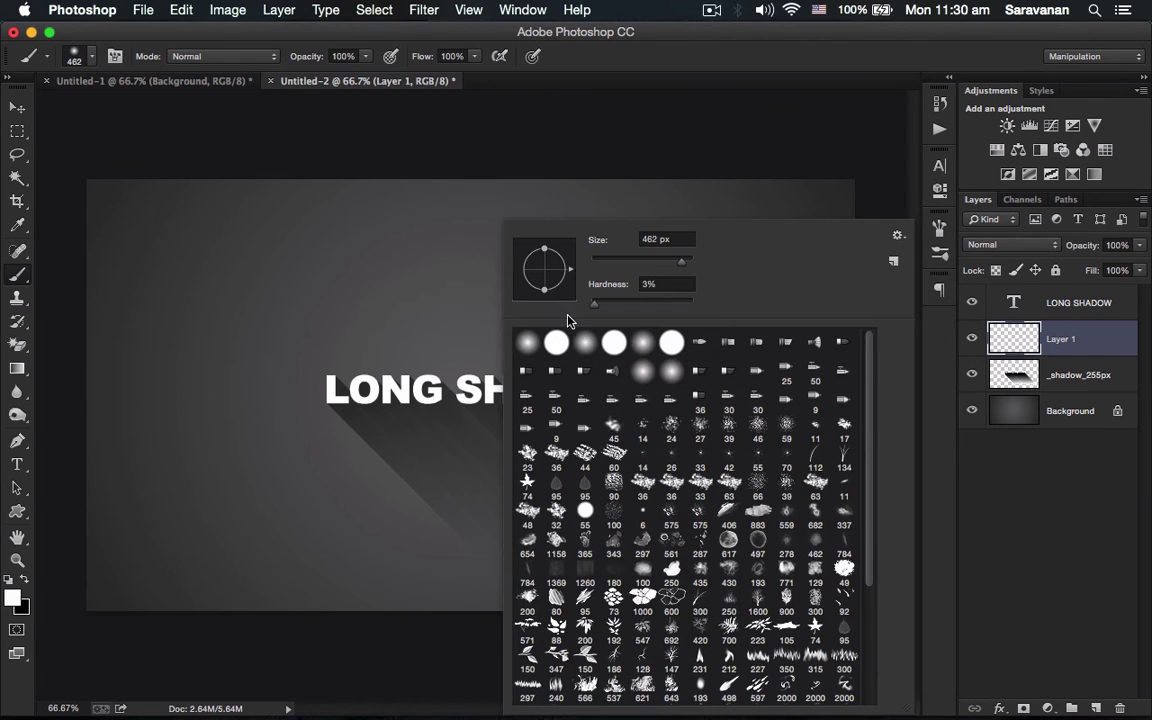
drag(598, 309, 581, 309)
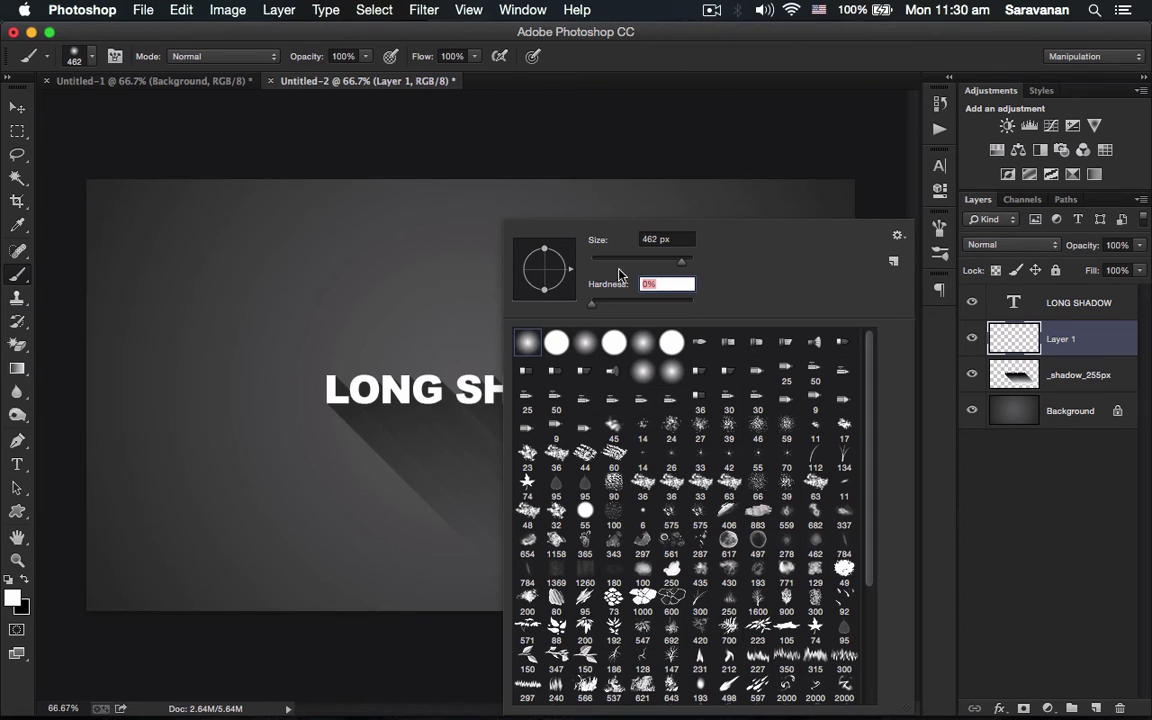
click(679, 76)
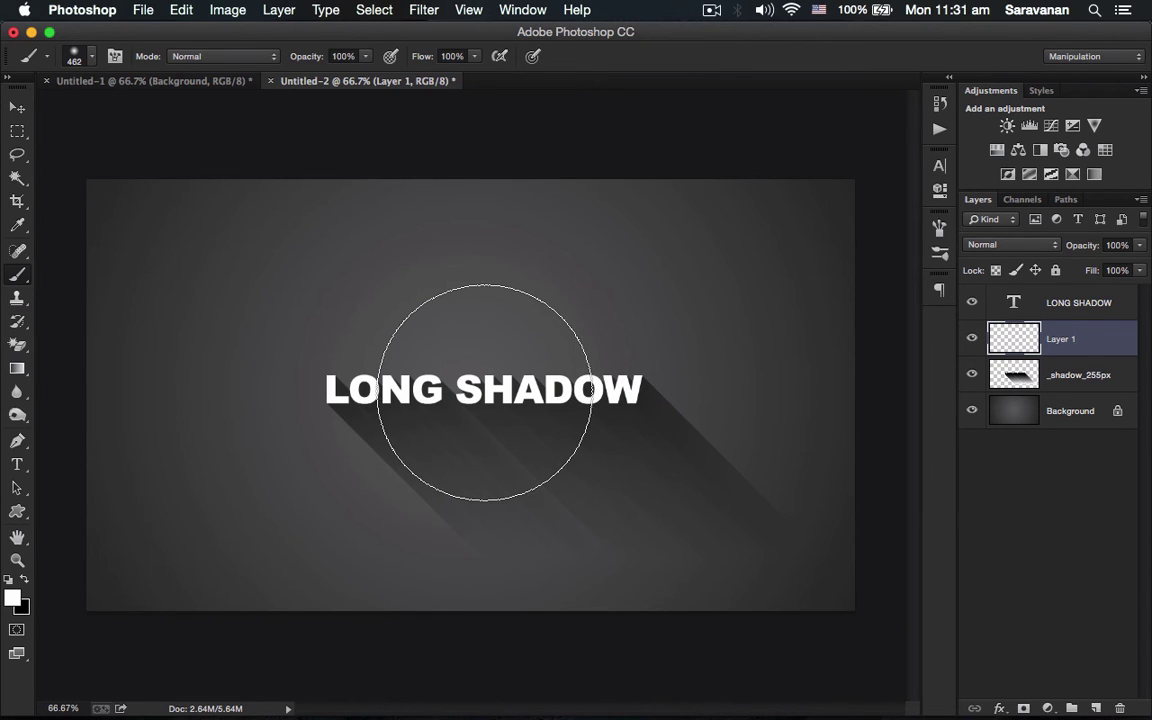
click(484, 392)
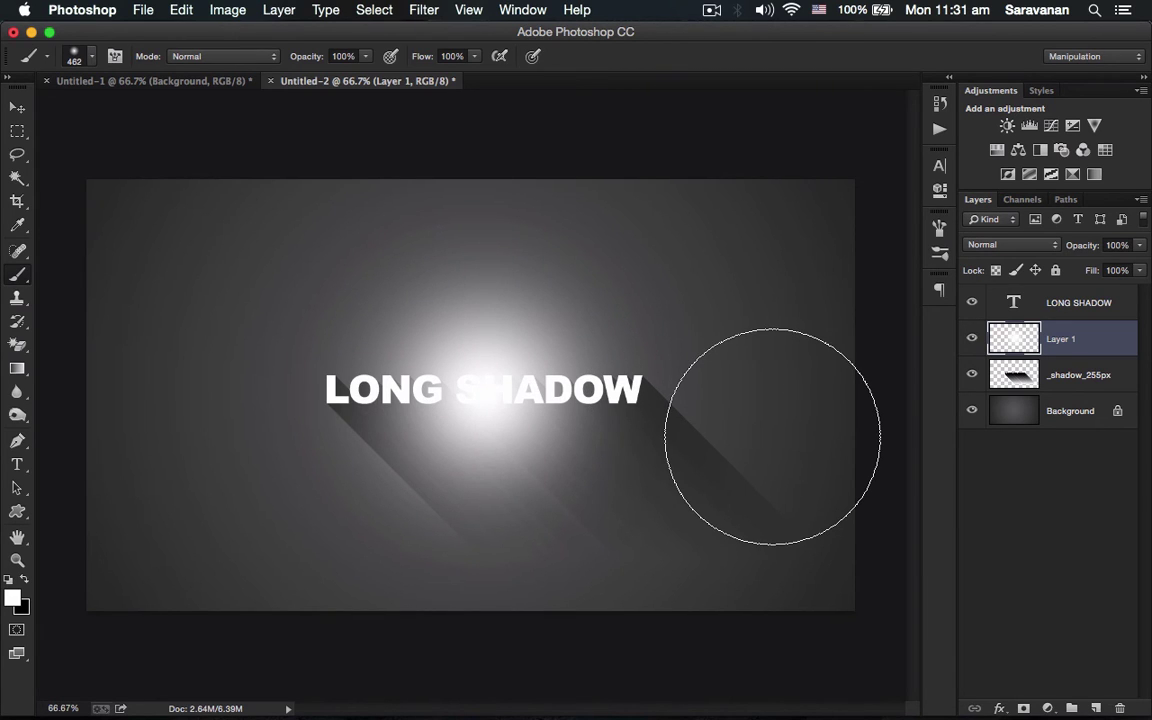
Step: Move the glow layer above the text and drag the glow to the upper-left
key(v)
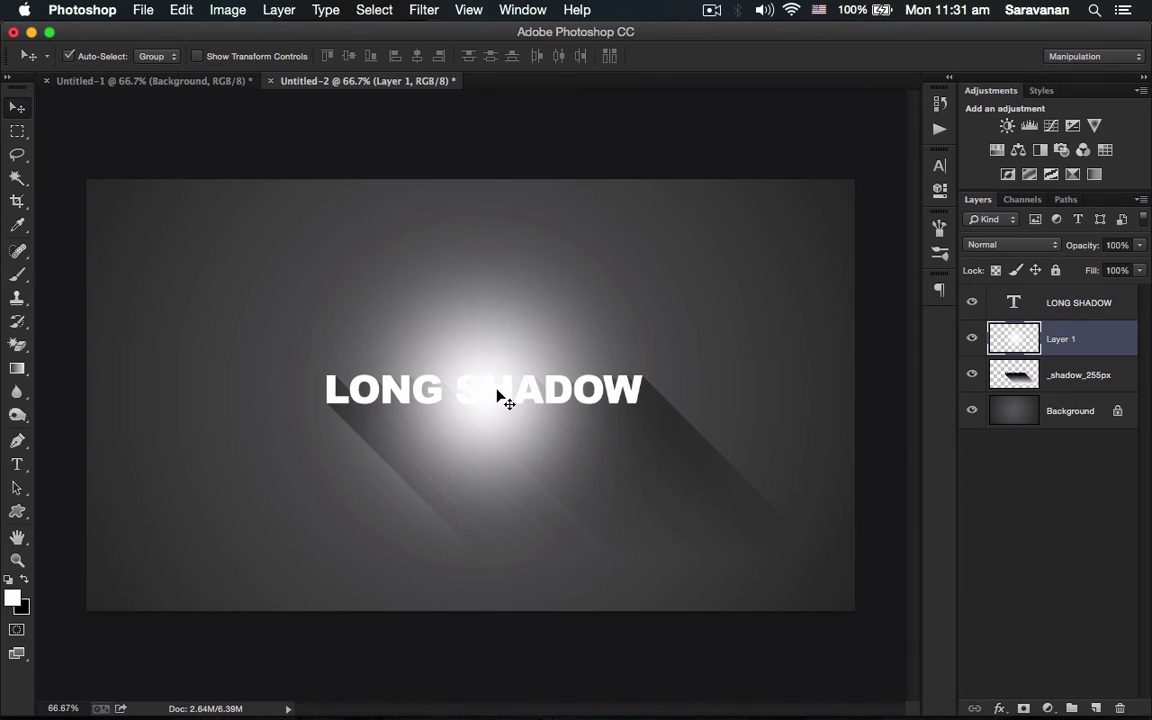
drag(497, 396, 463, 321)
key(super+z)
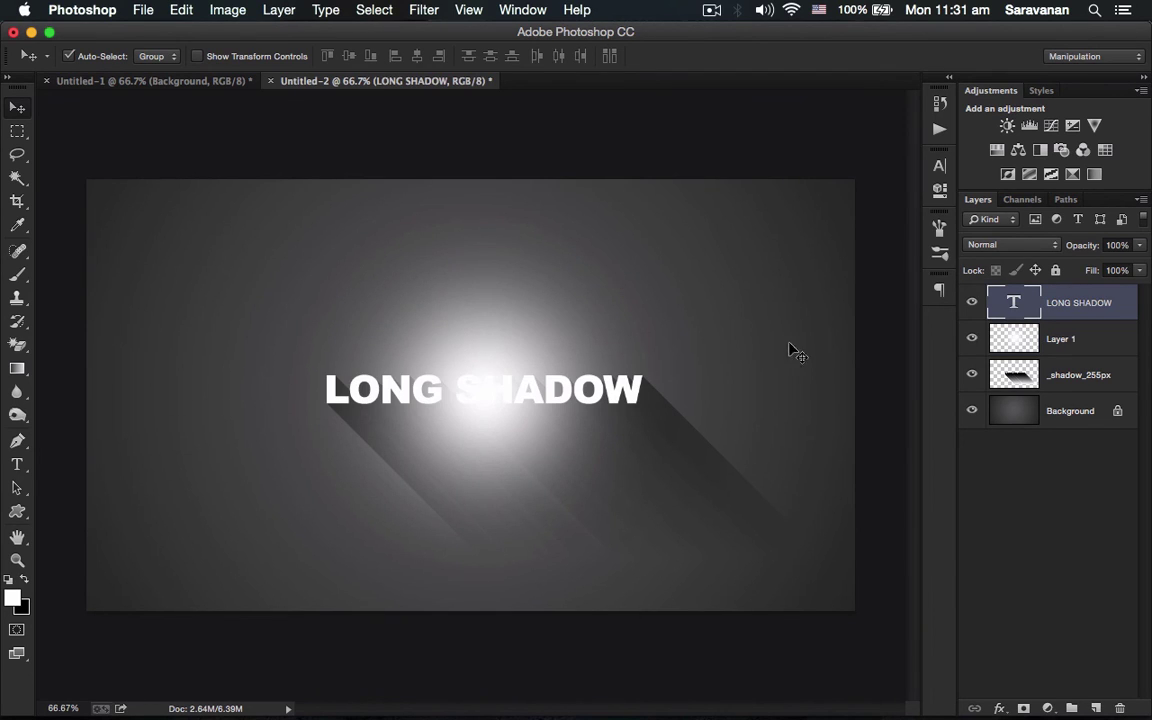
key(alt+bracketleft)
key(super+bracketright)
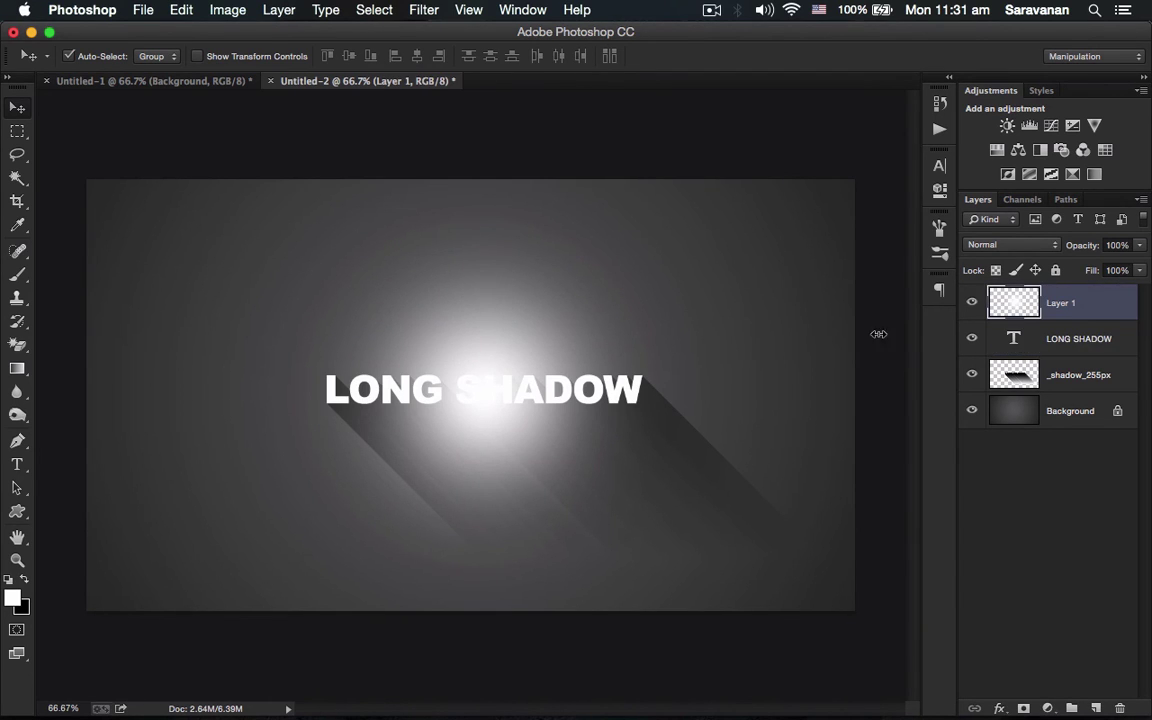
drag(496, 340, 161, 198)
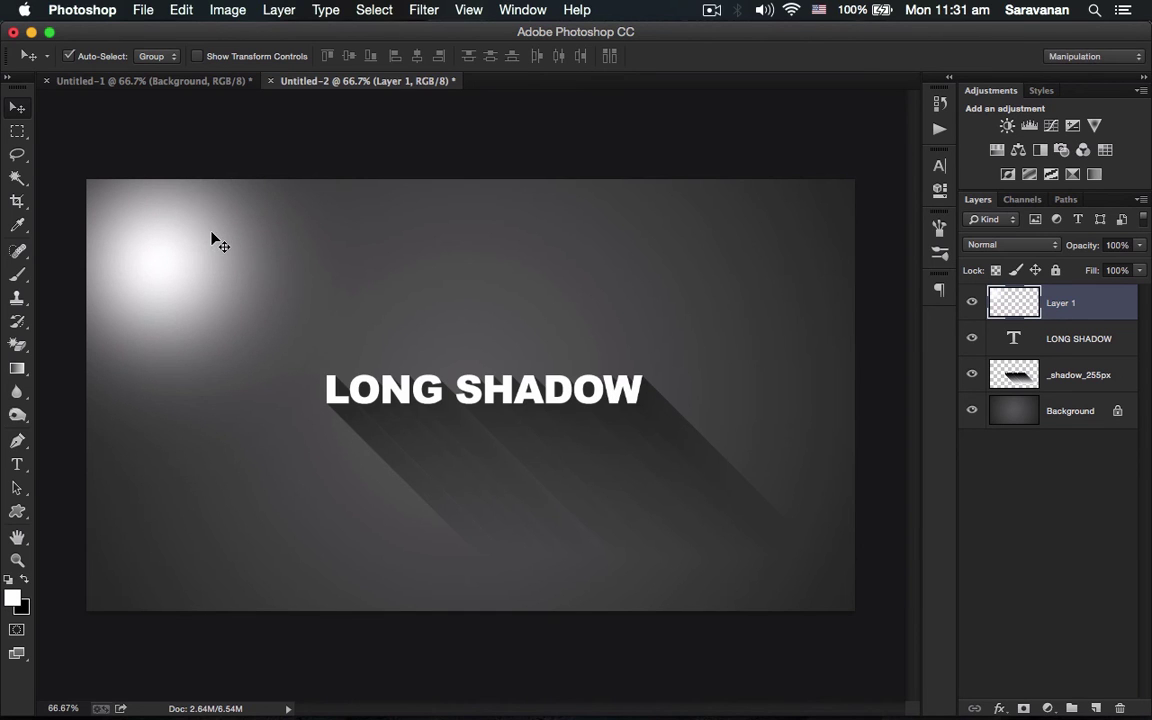
Step: Enlarge the glow to about 216% and lower its opacity to 54%
key(ctrl+t)
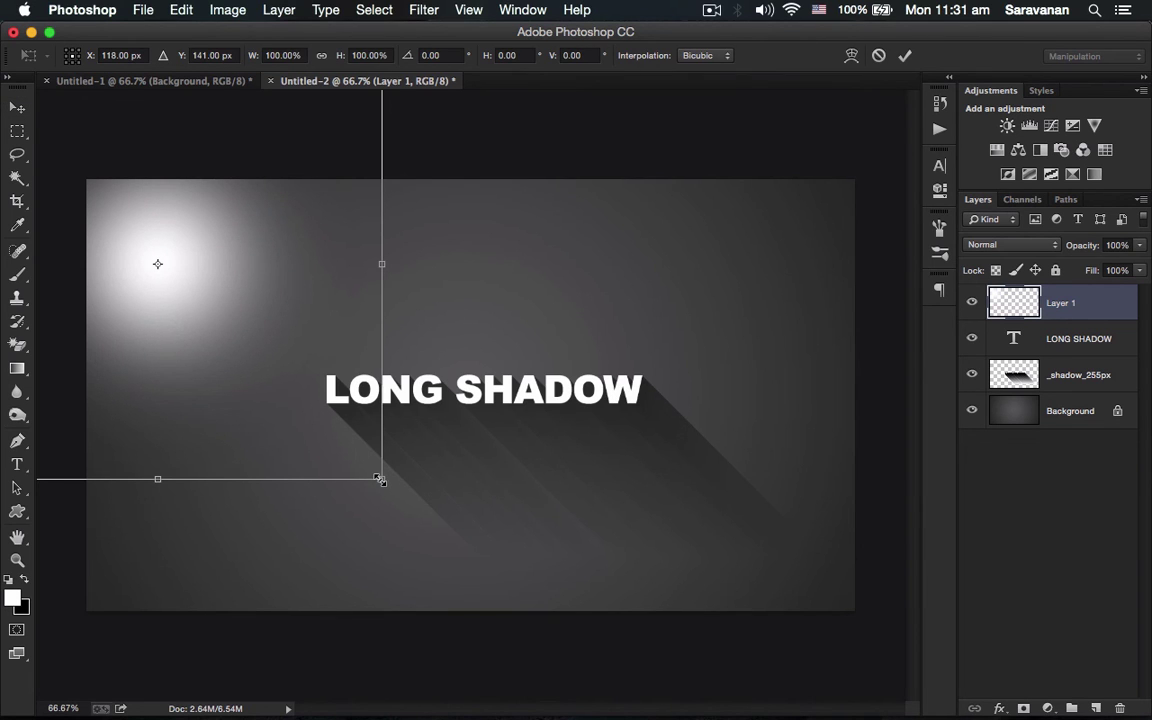
drag(380, 480, 703, 666)
key(Return)
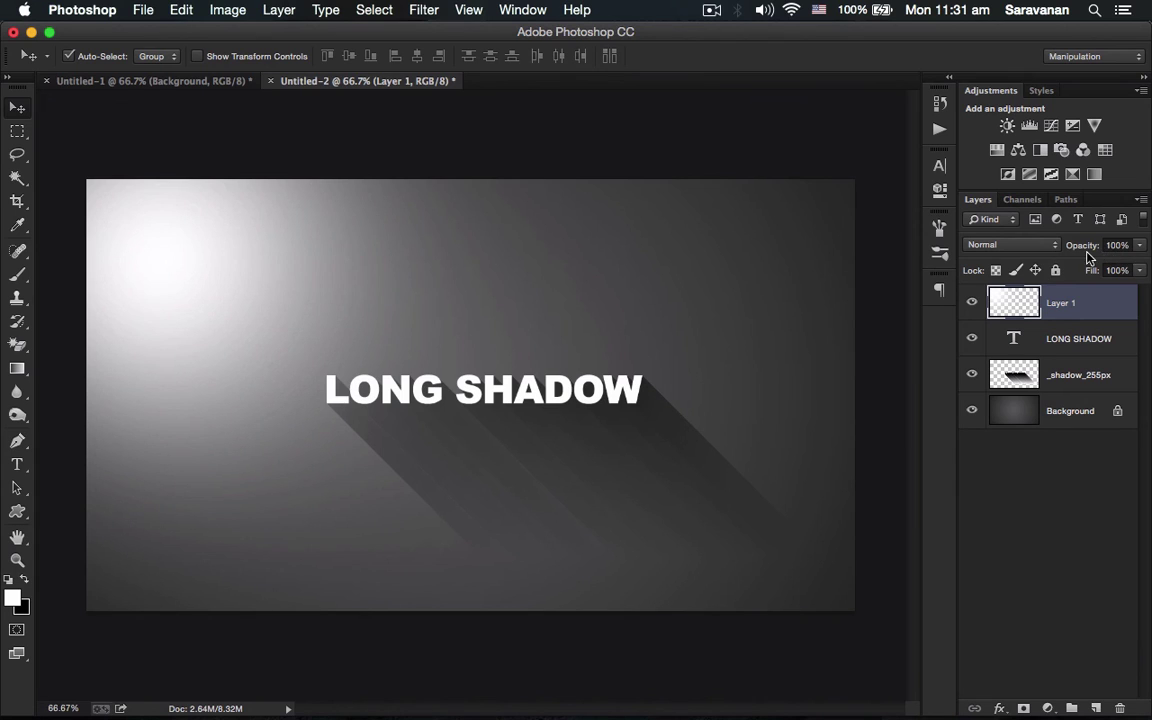
drag(1088, 254, 1045, 259)
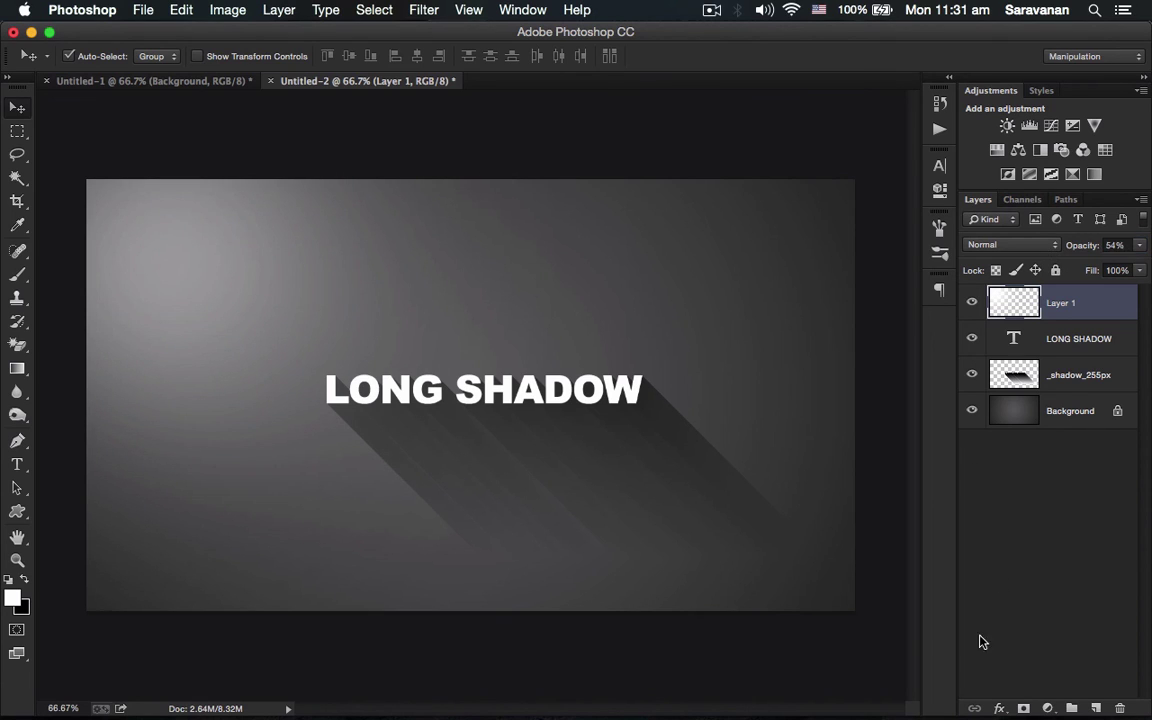